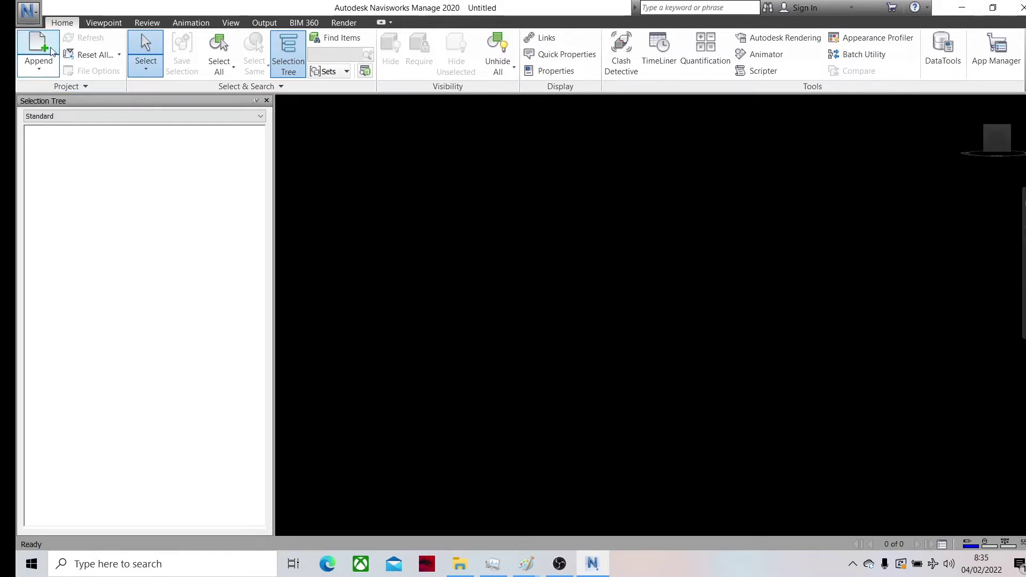
Open the model DOVER-3-02-22-AFTER-MEETING from the EXPORT-PDMS folder.
left_click(28, 12)
mouse_move(42, 77)
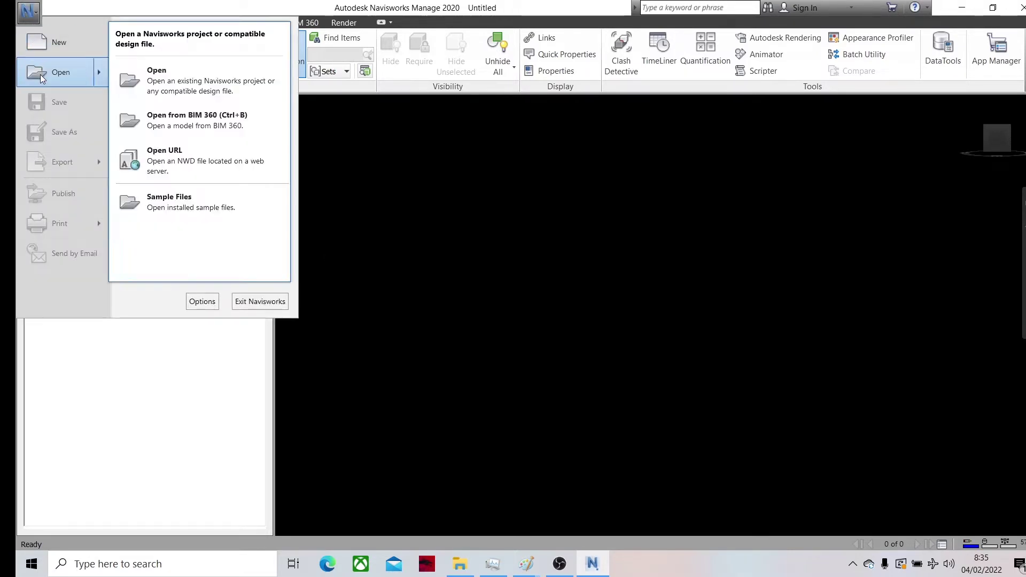
left_click(132, 84)
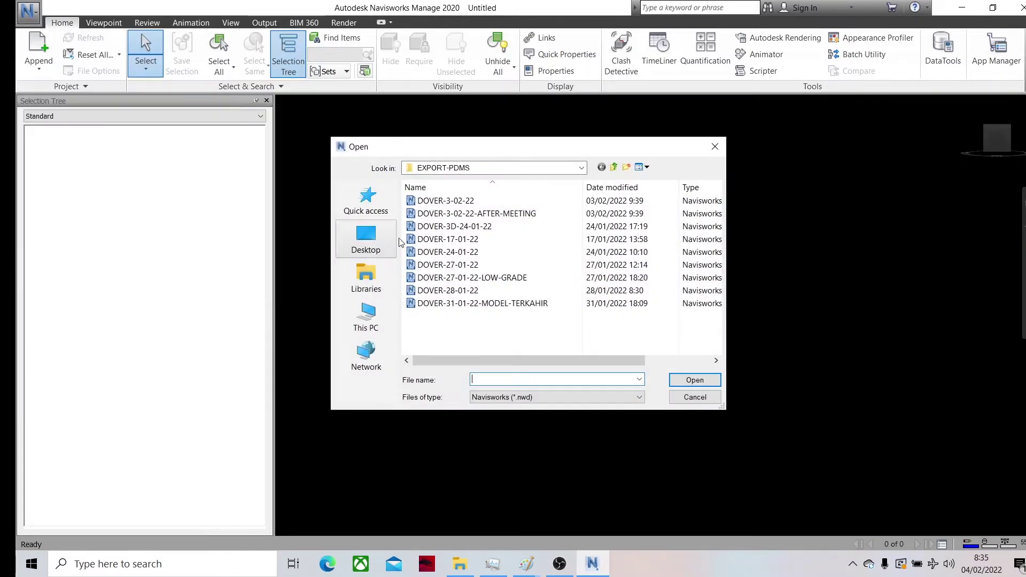
double_click(491, 213)
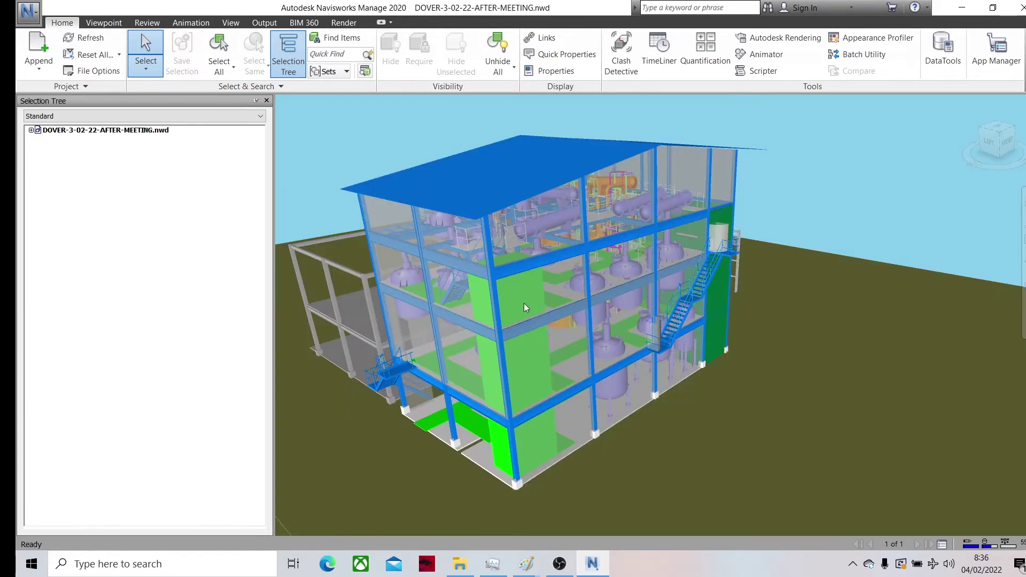
middle_click_drag(523, 303, 589, 278, "shift")
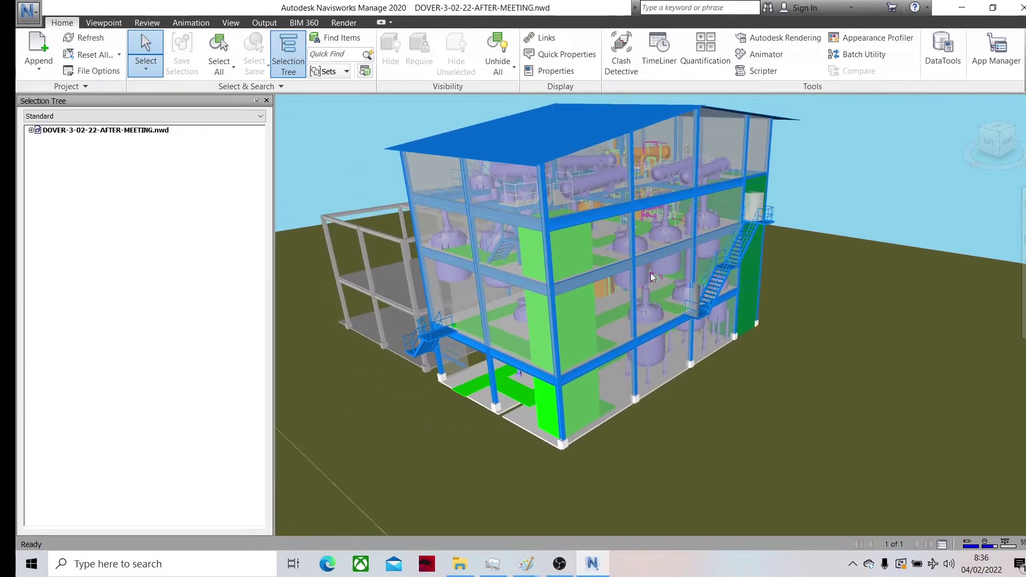
left_click_drag(974, 162, 1003, 186)
middle_click_drag(563, 331, 387, 231, "shift")
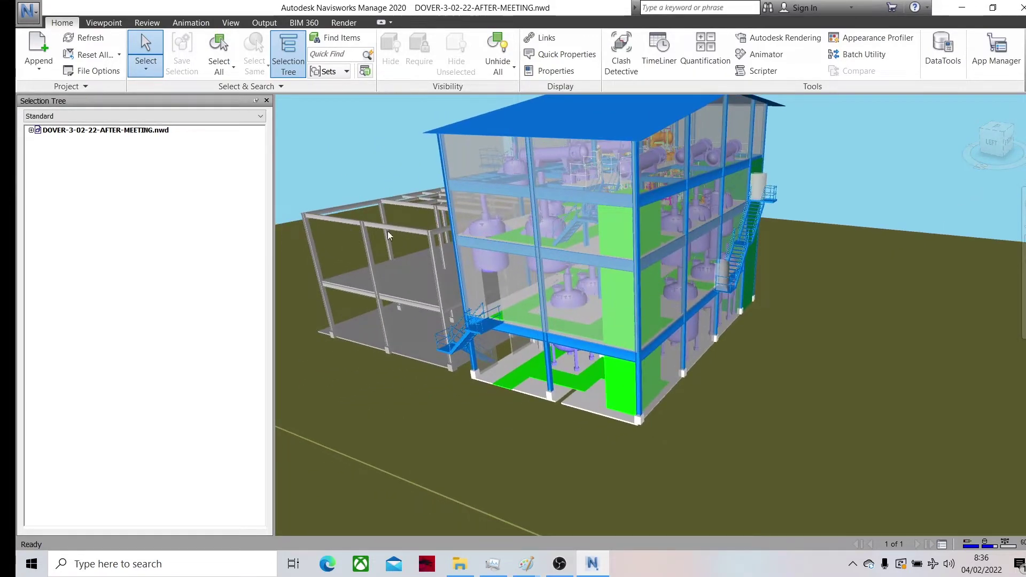
Set the linear display units to Millimeters in the program's interface options and accept the change.
left_click(29, 12)
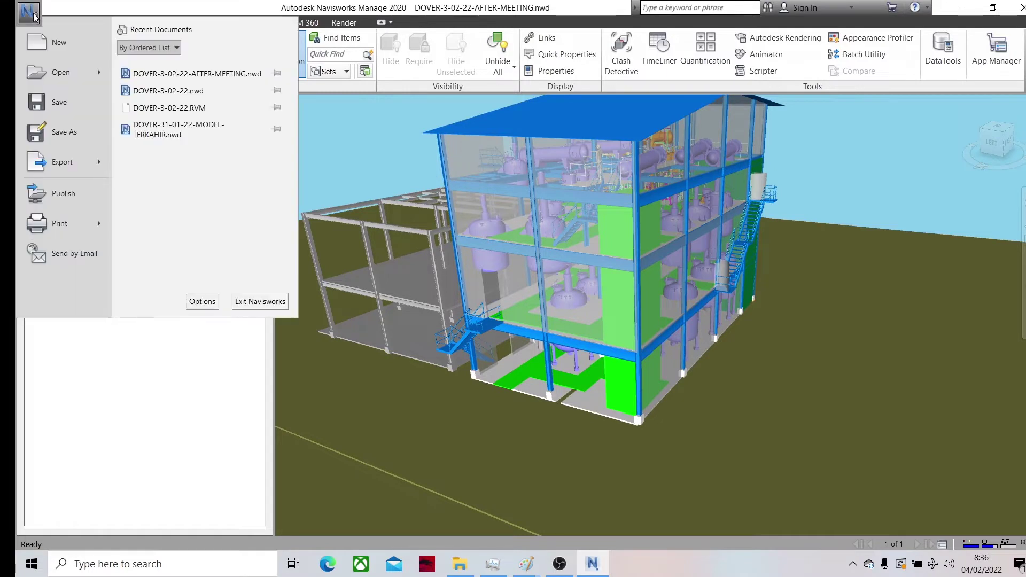
left_click(202, 301)
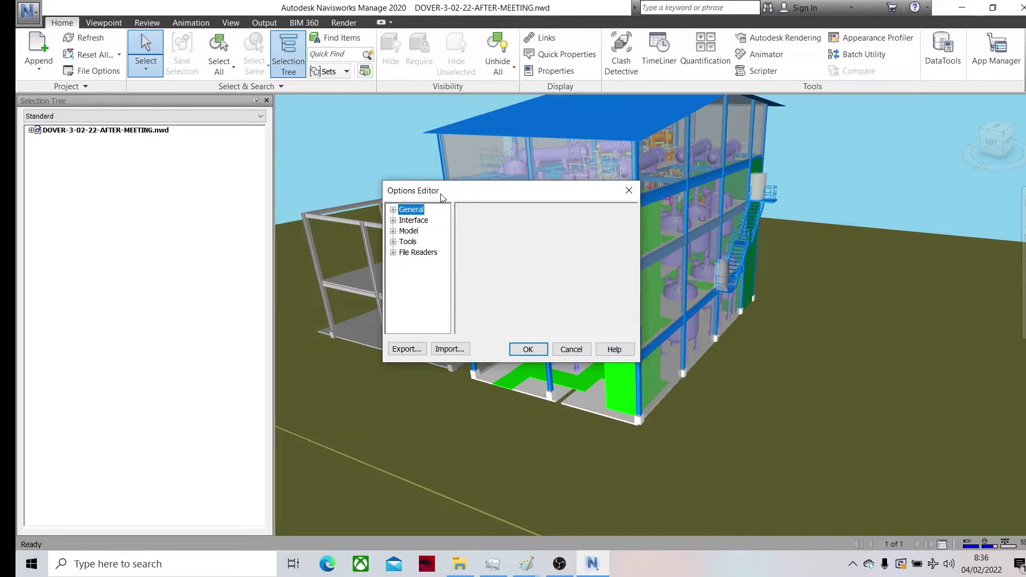
left_click_drag(134, 150, 117, 142)
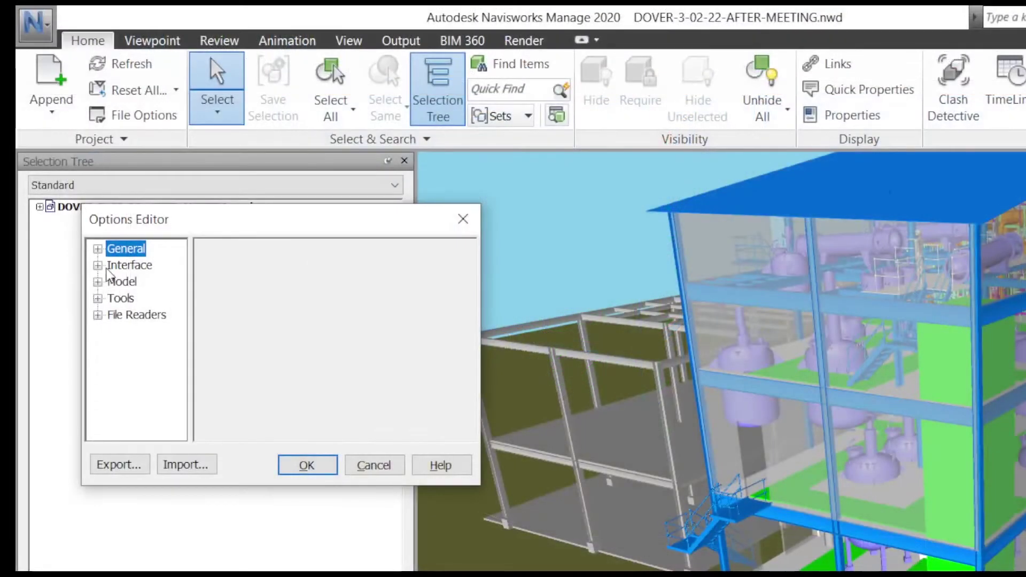
left_click(68, 168)
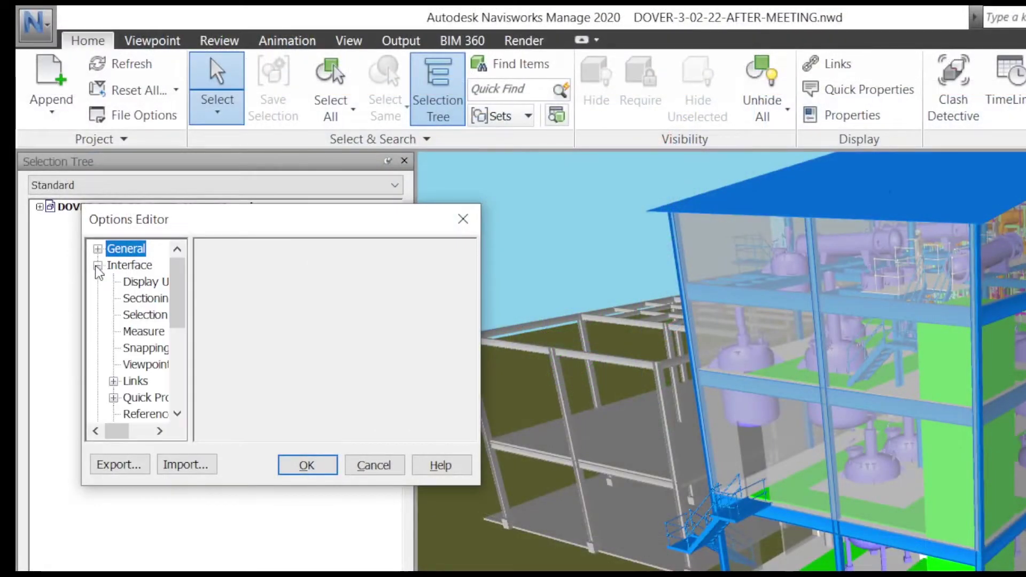
left_click(149, 283)
left_click(147, 298)
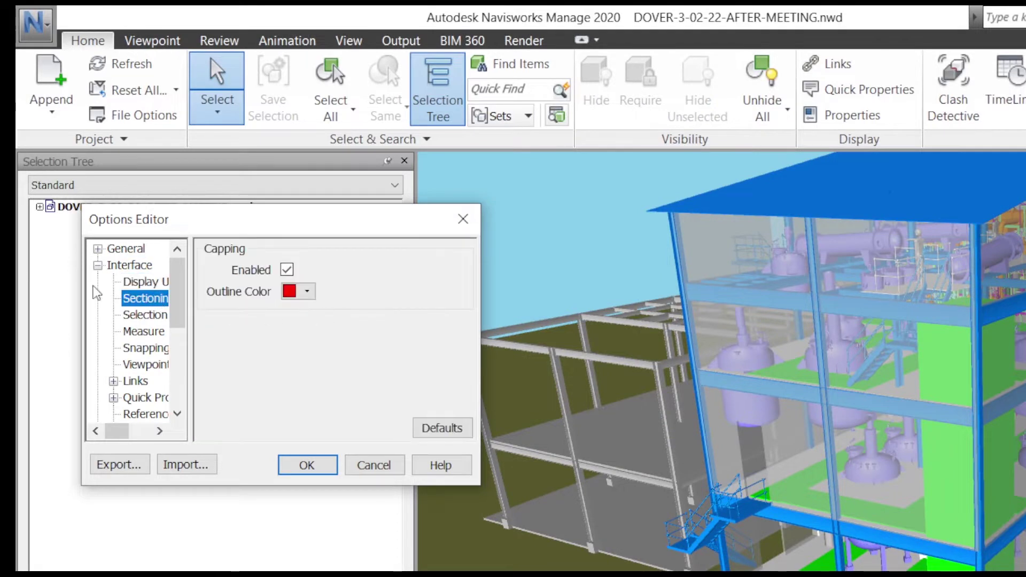
left_click(145, 282)
left_click_drag(219, 222, 151, 175)
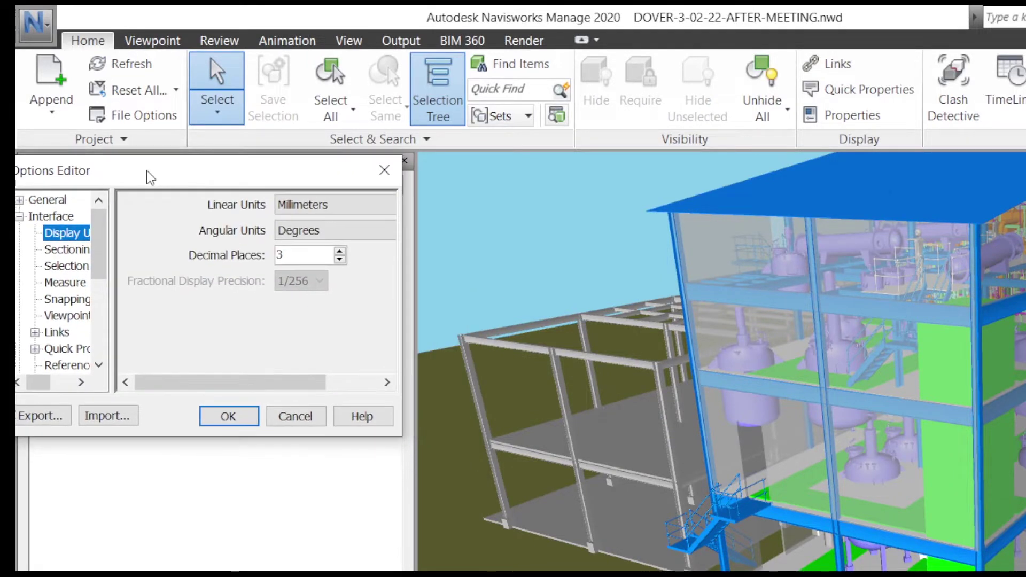
left_click(342, 206)
left_click(323, 267)
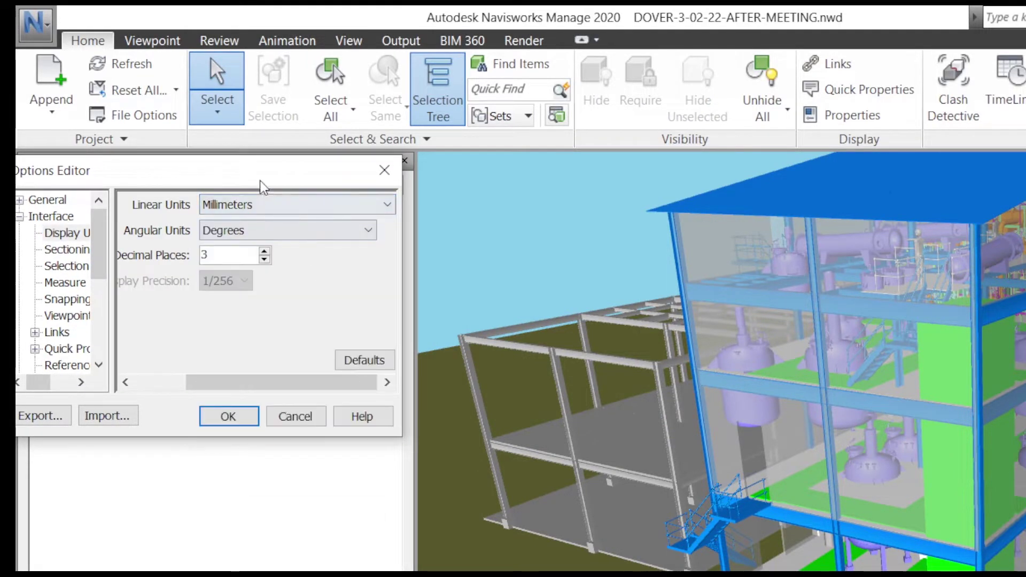
left_click_drag(253, 156, 252, 127)
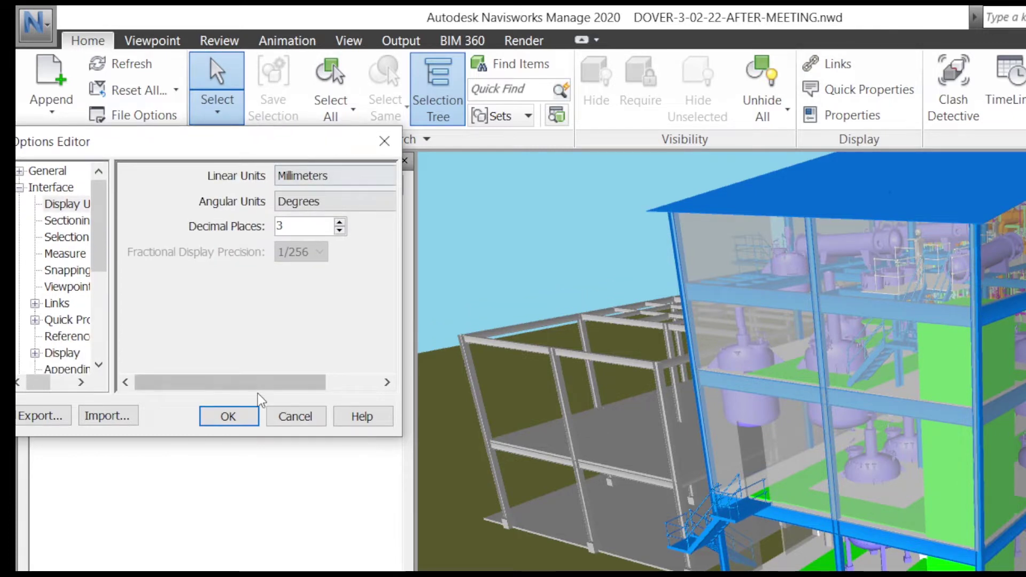
left_click(229, 416)
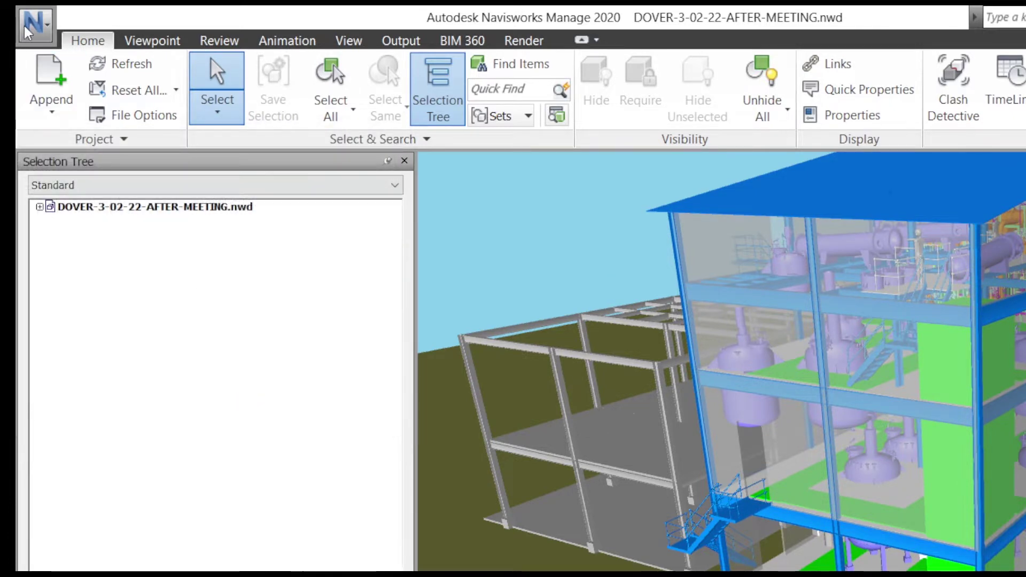
Start an FBX export of the current model with units converted to Millimeters.
left_click(25, 33)
mouse_move(106, 262)
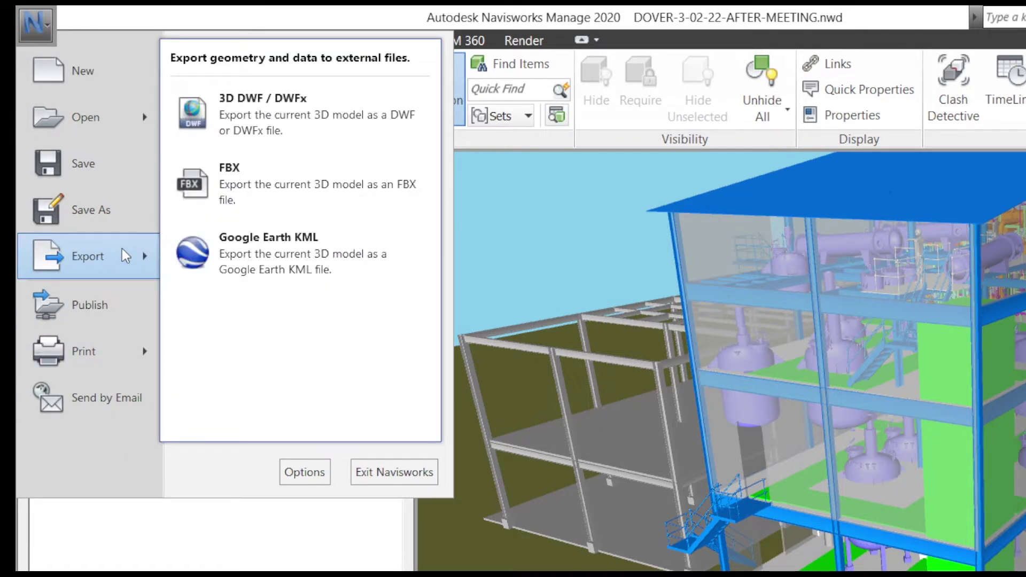
left_click(245, 184)
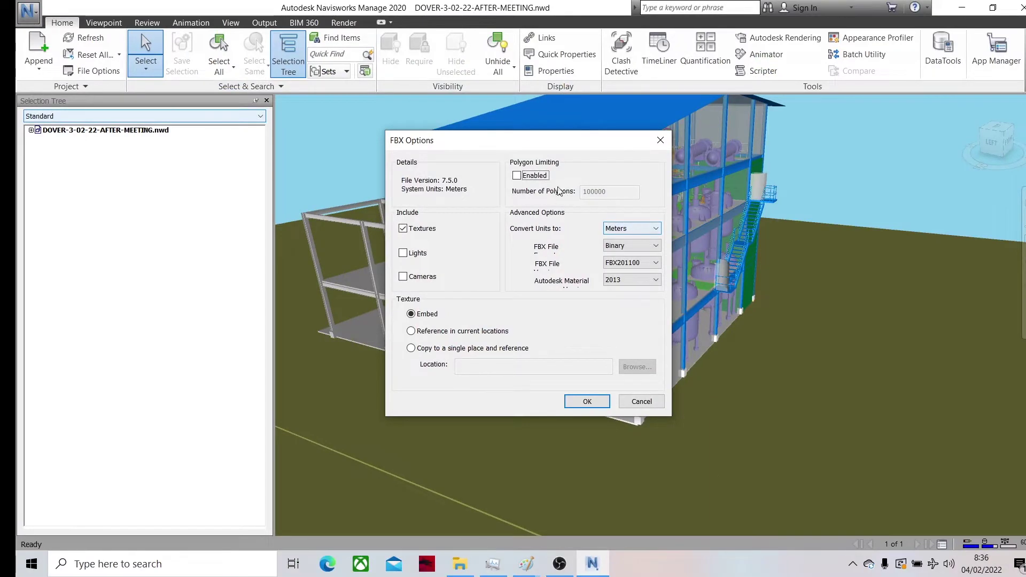
left_click_drag(537, 149, 194, 69)
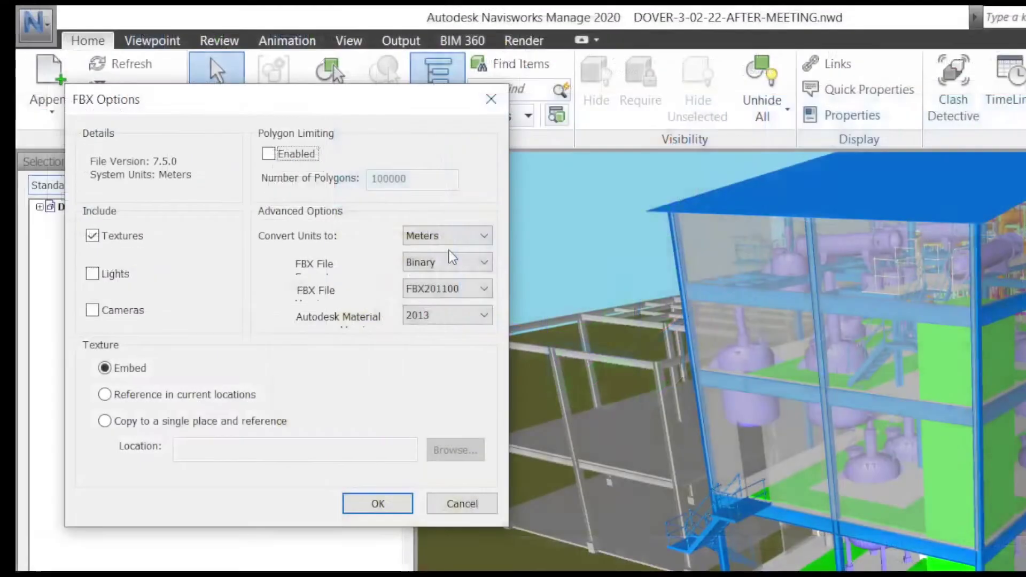
left_click(460, 236)
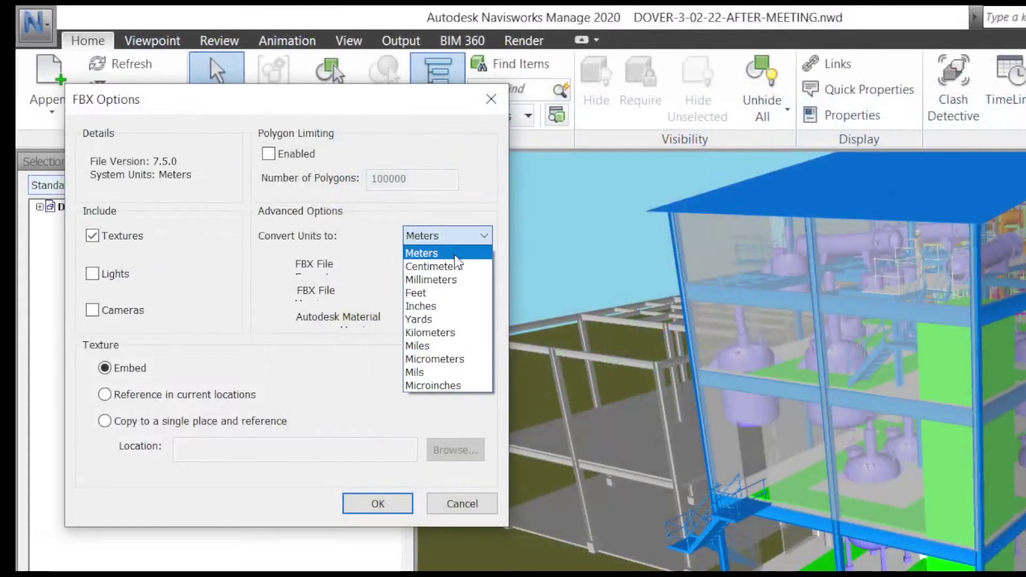
left_click(457, 281)
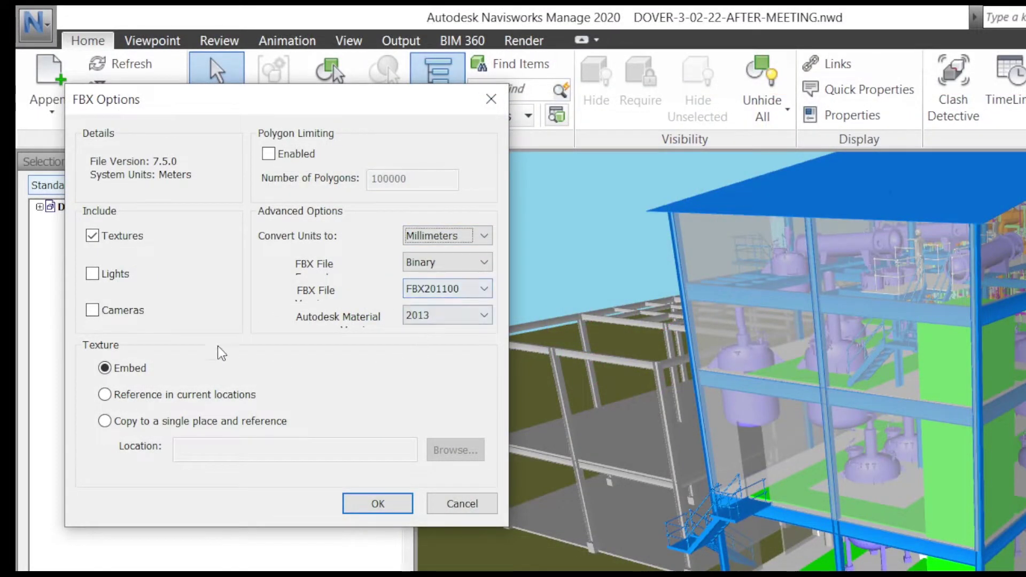
left_click(114, 276)
left_click(115, 275)
left_click(124, 310)
left_click(124, 310)
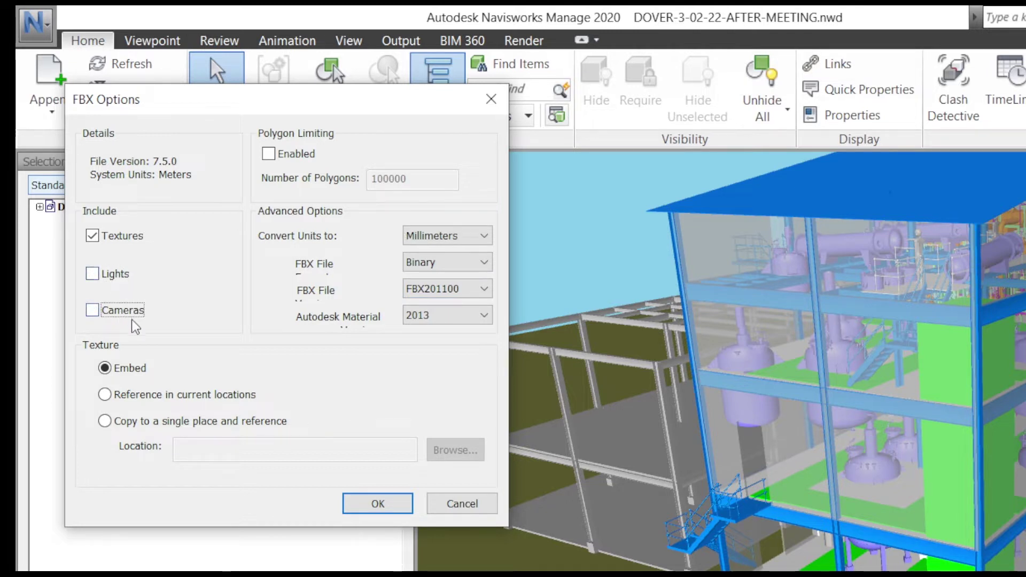
Choose FBX201100 as the FBX file version and 2013 as the Autodesk material version, and accept the export options.
left_click(484, 289)
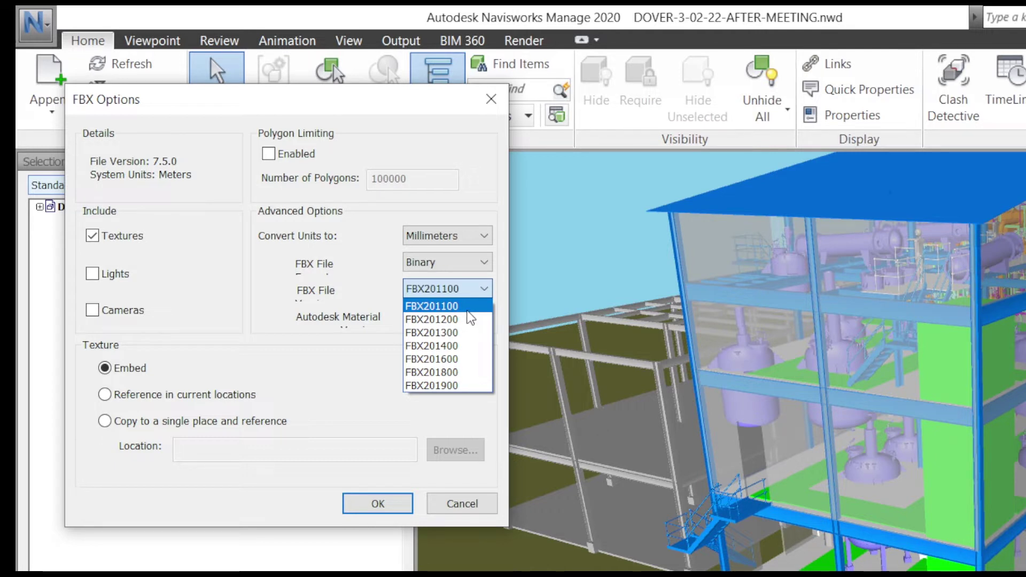
left_click(470, 308)
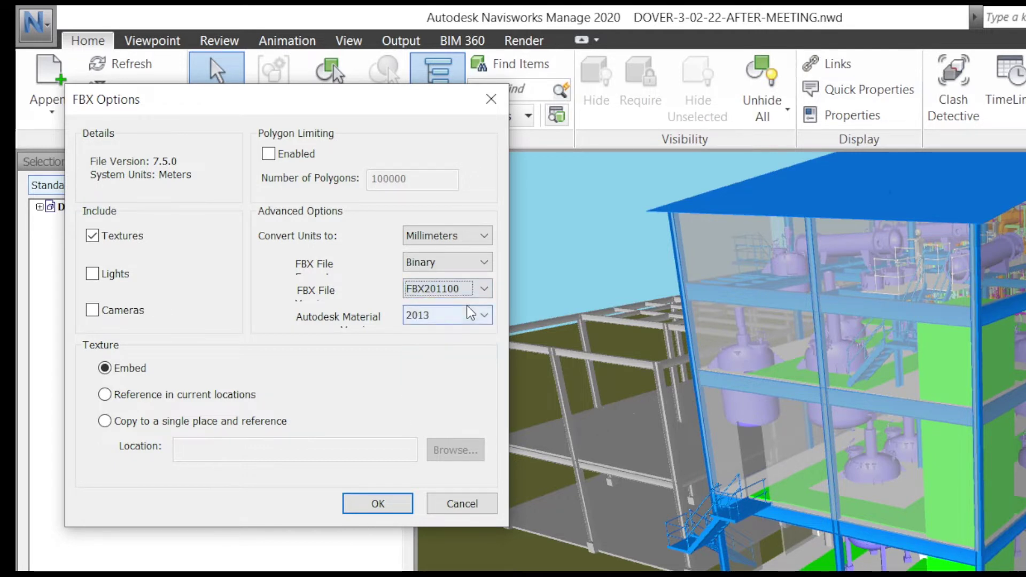
left_click(470, 315)
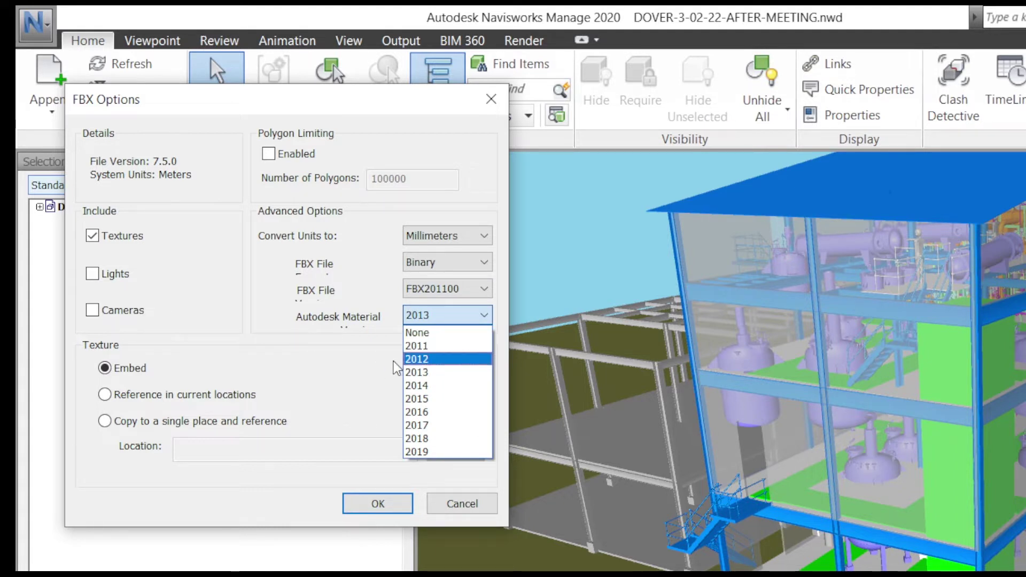
left_click(419, 372)
left_click(383, 502)
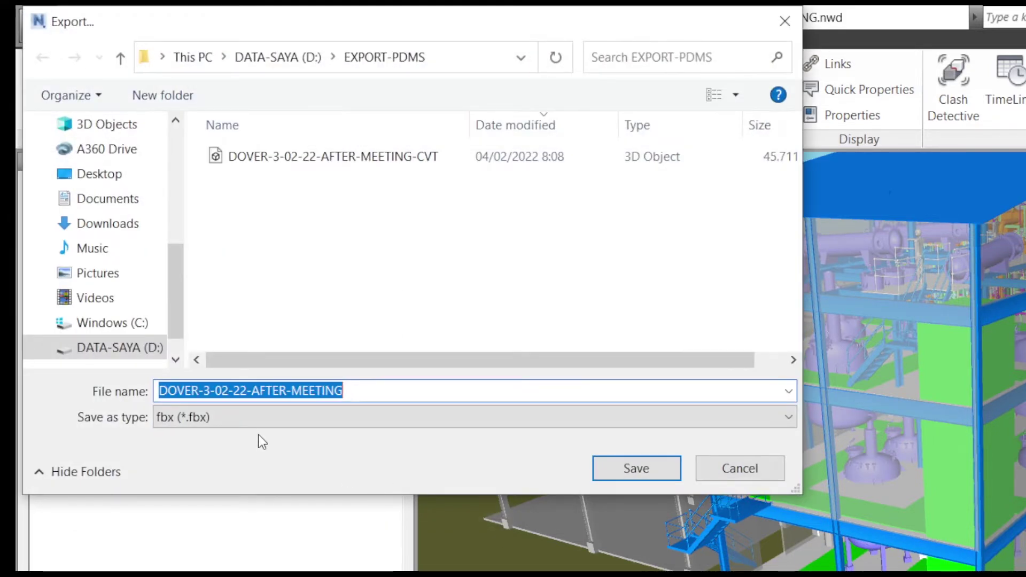
Take the existing export's name DOVER-3-02-22-AFTER-MEETING-CVT as the base for the new FBX file name.
left_click(397, 162)
left_click(383, 390)
double_click(384, 390)
left_click(384, 390)
left_click_drag(384, 391, 354, 390)
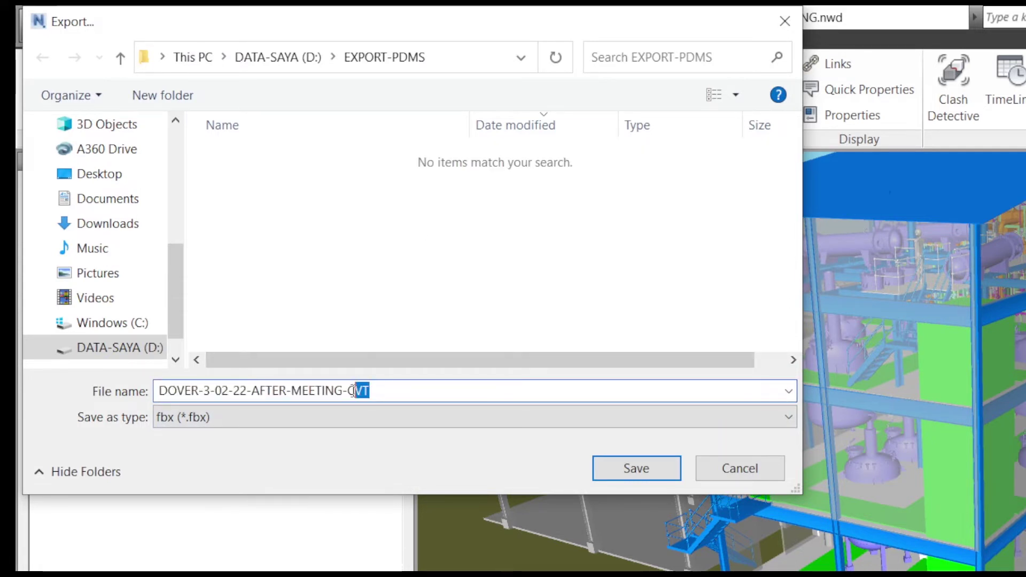
left_click(328, 418)
left_click(328, 418)
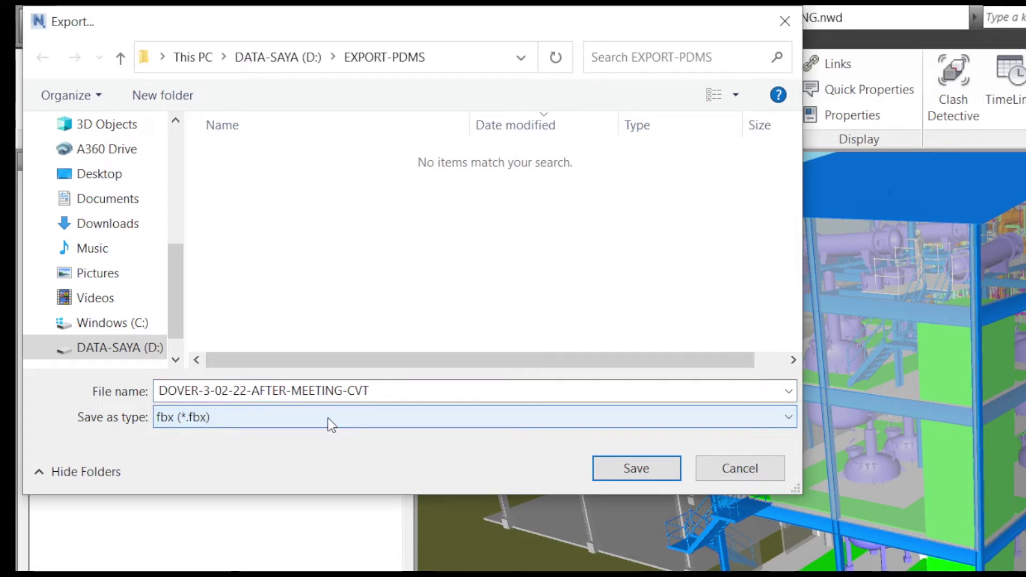
Change the export file name to DOVER-3-02-22-AFTER-MEETING-CONVERT and save the FBX file in EXPORT-PDMS.
double_click(383, 390)
left_click_drag(382, 390, 356, 390)
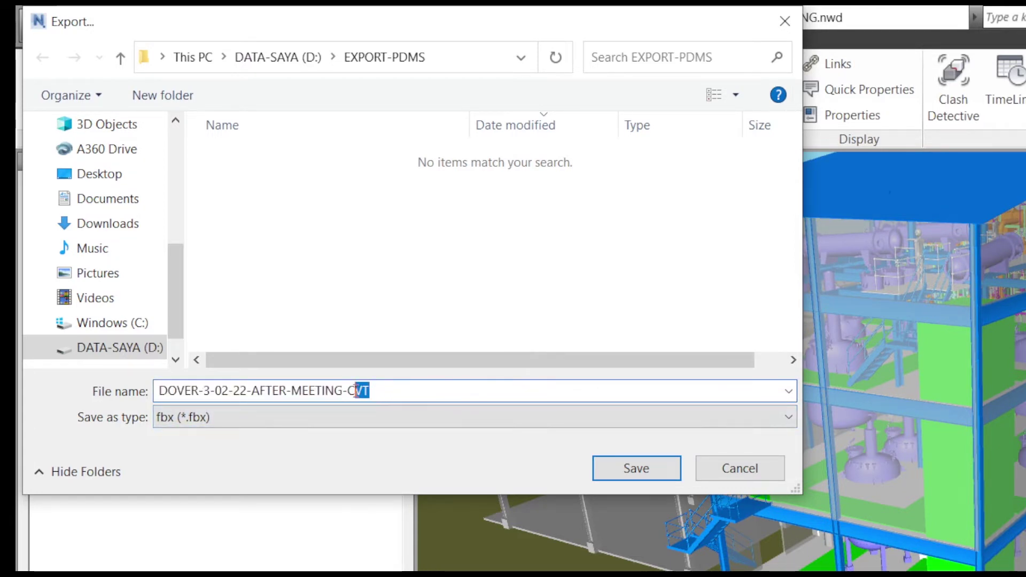
type("CONVERT")
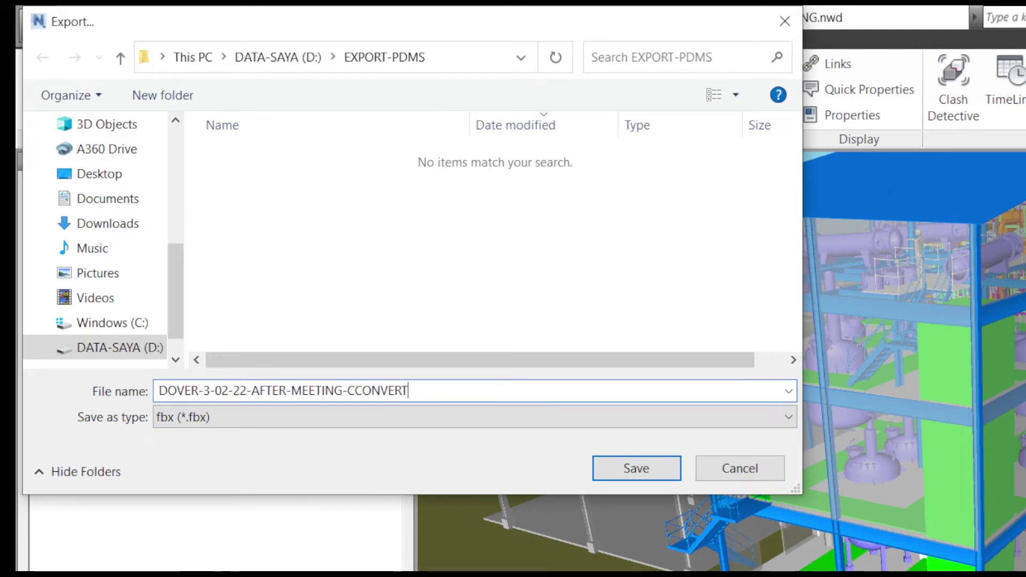
key("Left")
key("Left")
key("Left")
key("Left")
key("Left")
key("Left")
key("BackSpace")
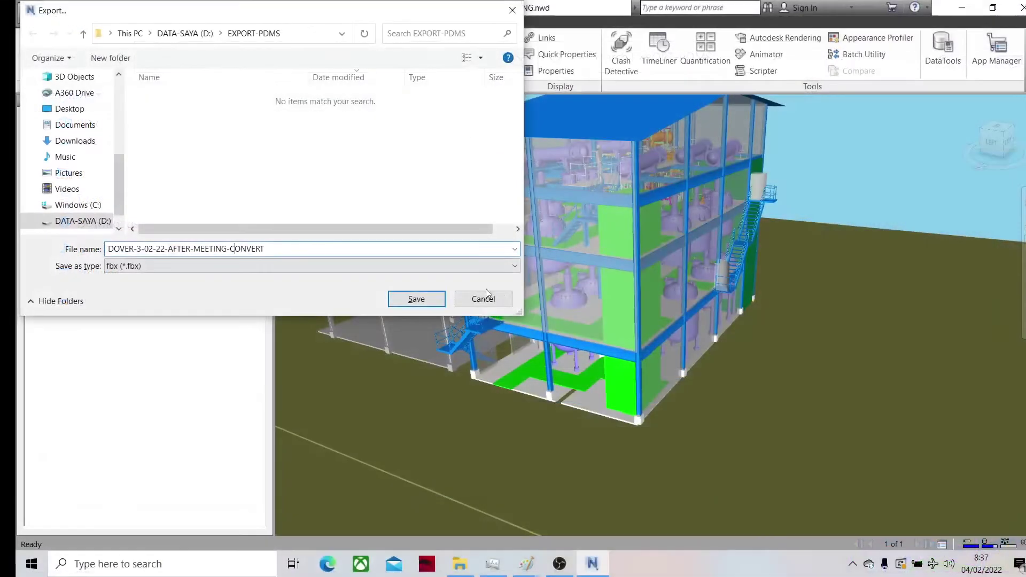
left_click(435, 302)
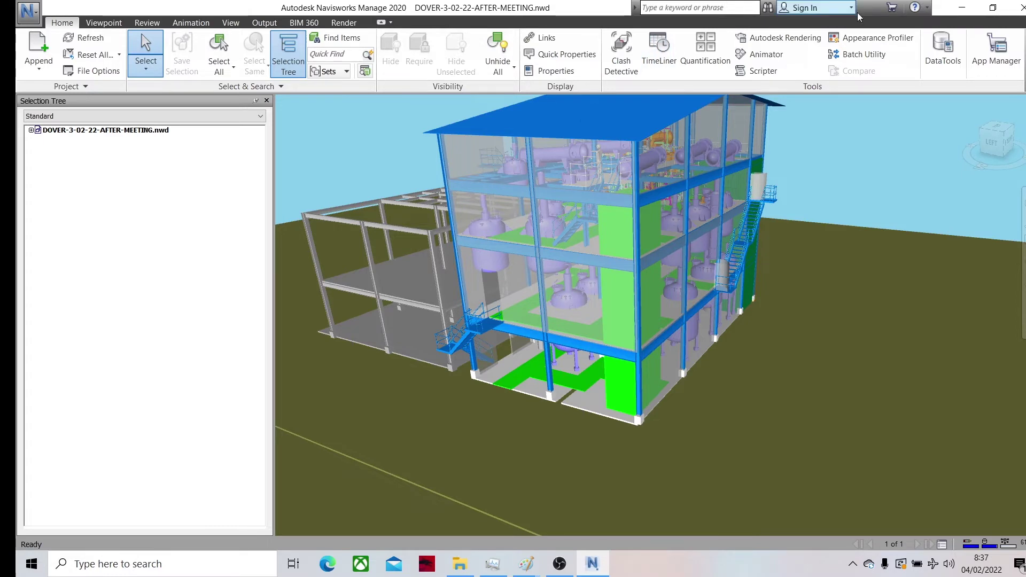
Minimize Navisworks, launch AutoCAD 2016 - English from the ALL PROGRAM folder, and minimize the folder window.
left_click(961, 8)
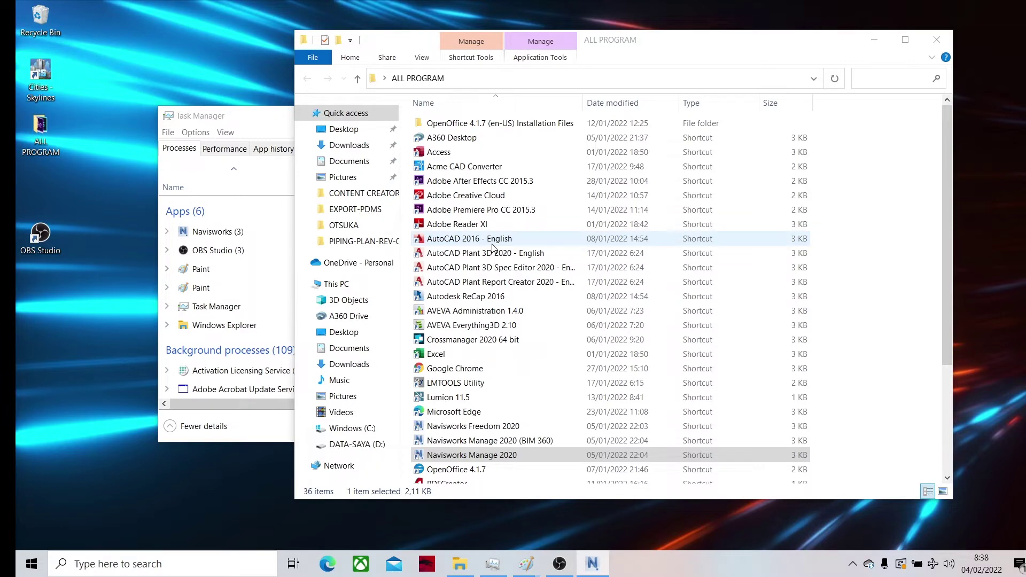
left_click(492, 245)
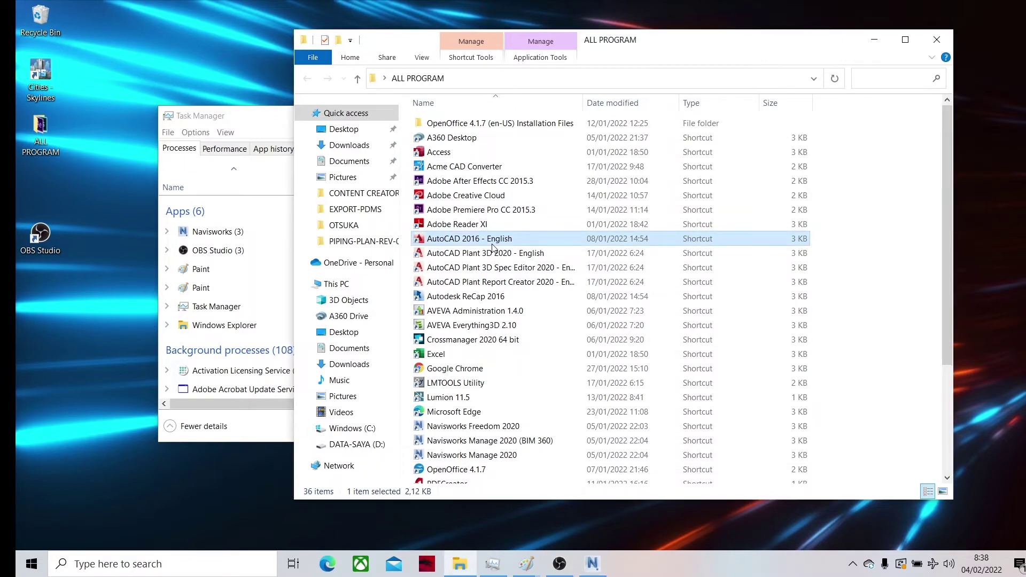
left_click(874, 39)
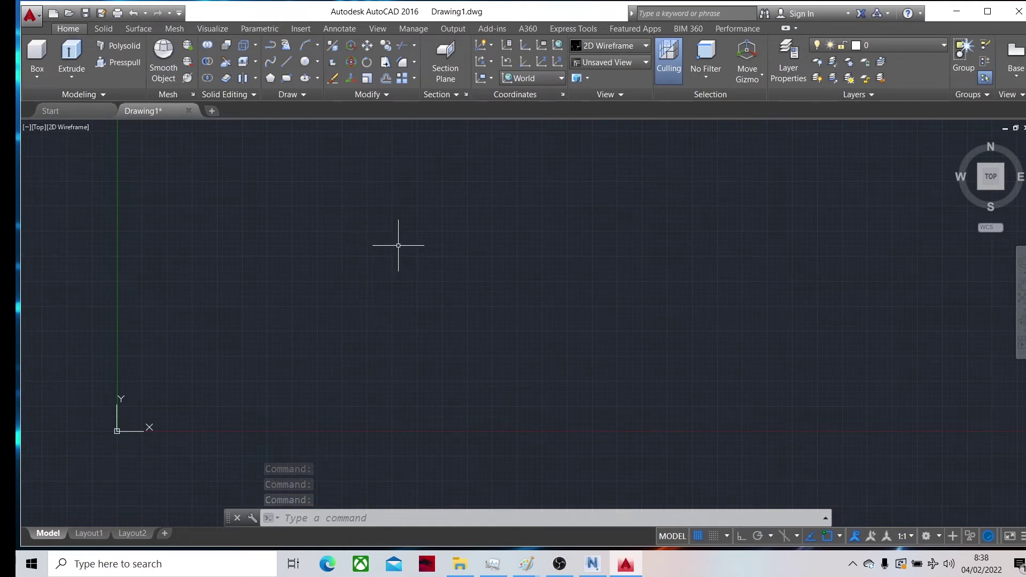
left_click(107, 32)
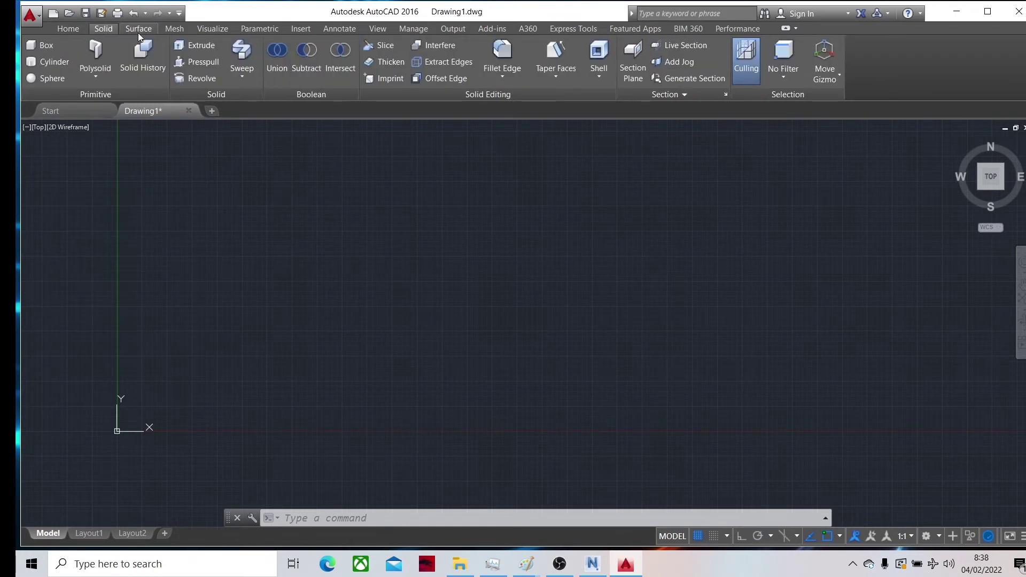
left_click(138, 30)
left_click(175, 27)
left_click(139, 27)
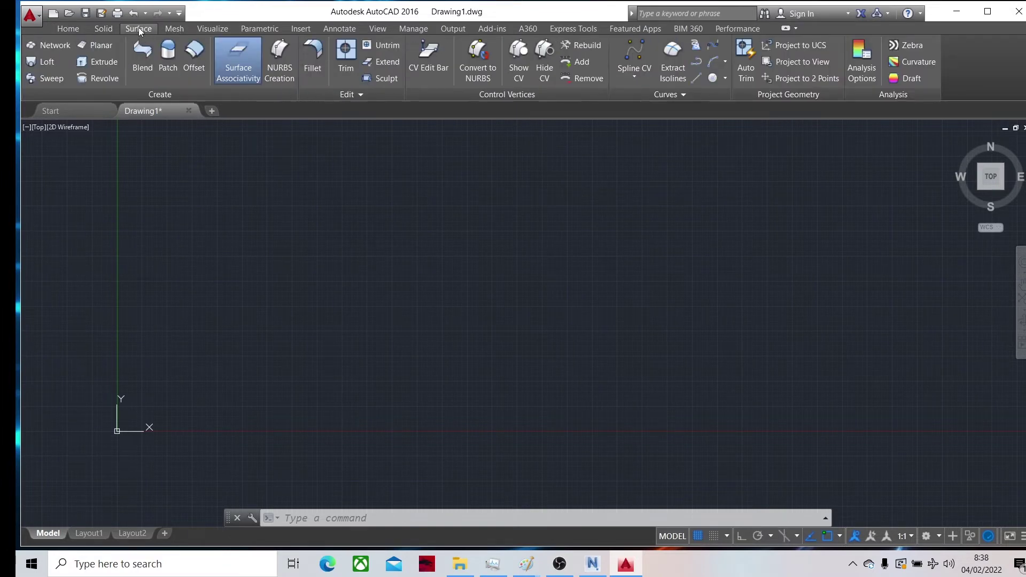
left_click(96, 28)
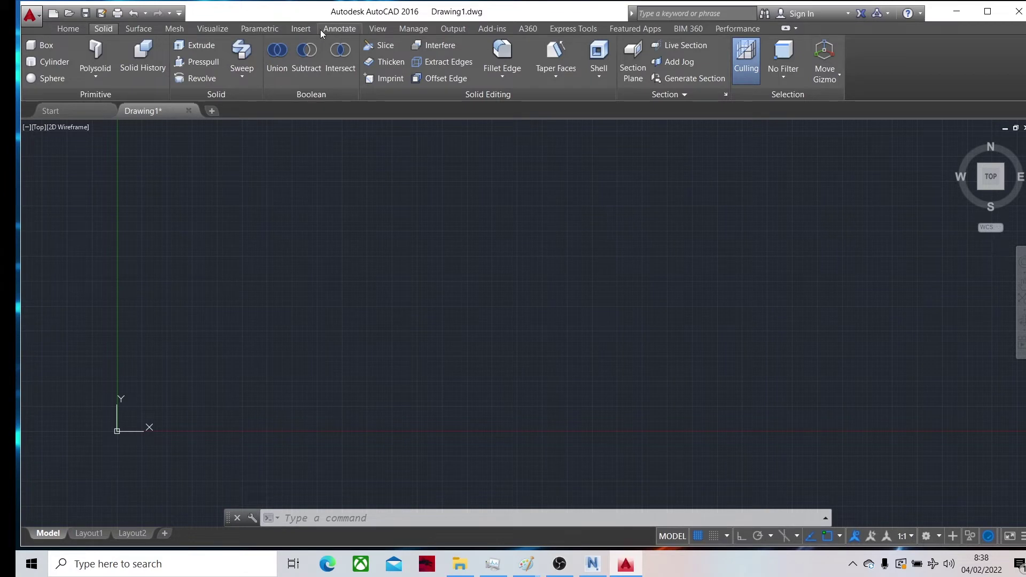
left_click(301, 28)
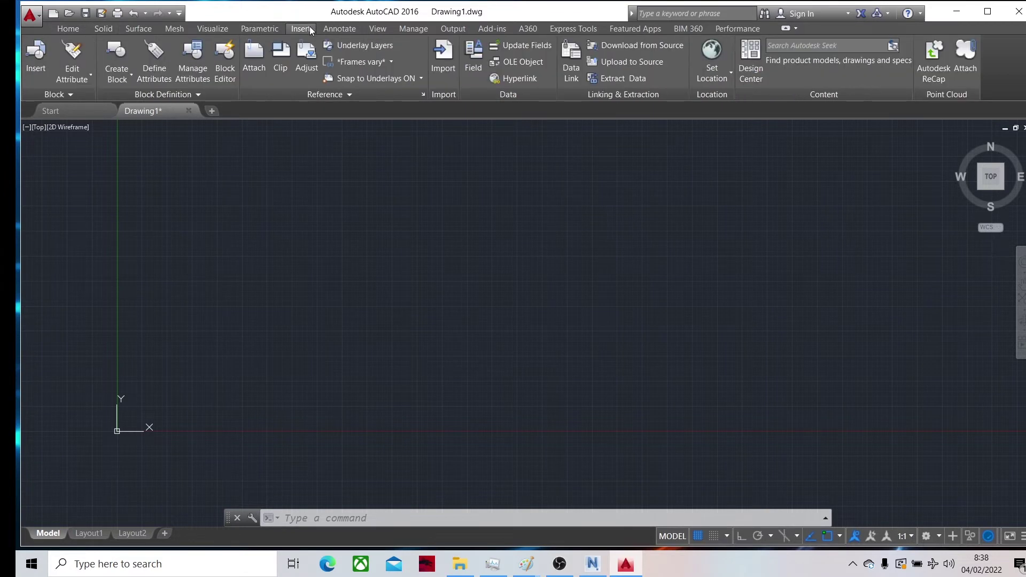
left_click(444, 72)
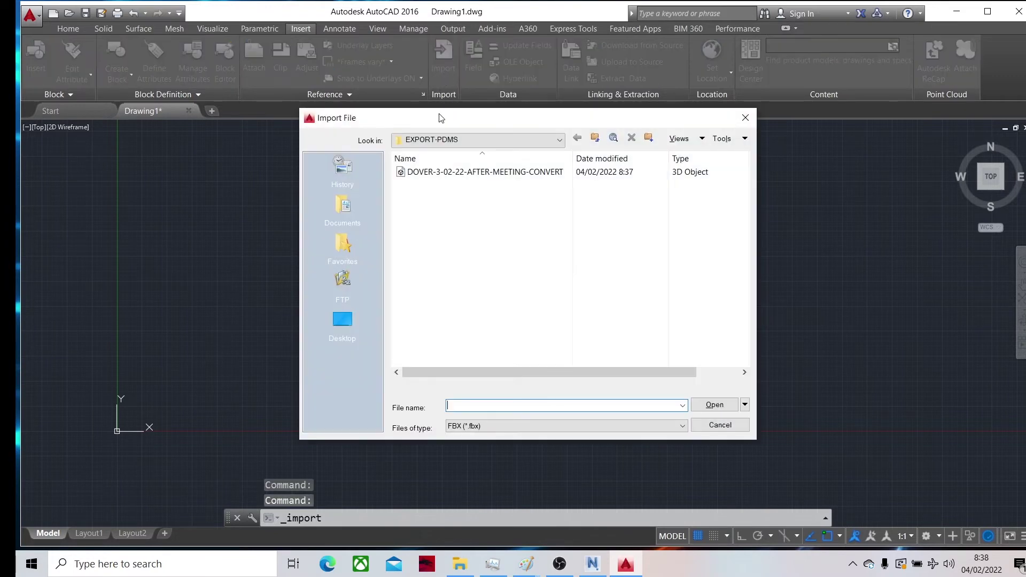
left_click_drag(440, 117, 386, 95)
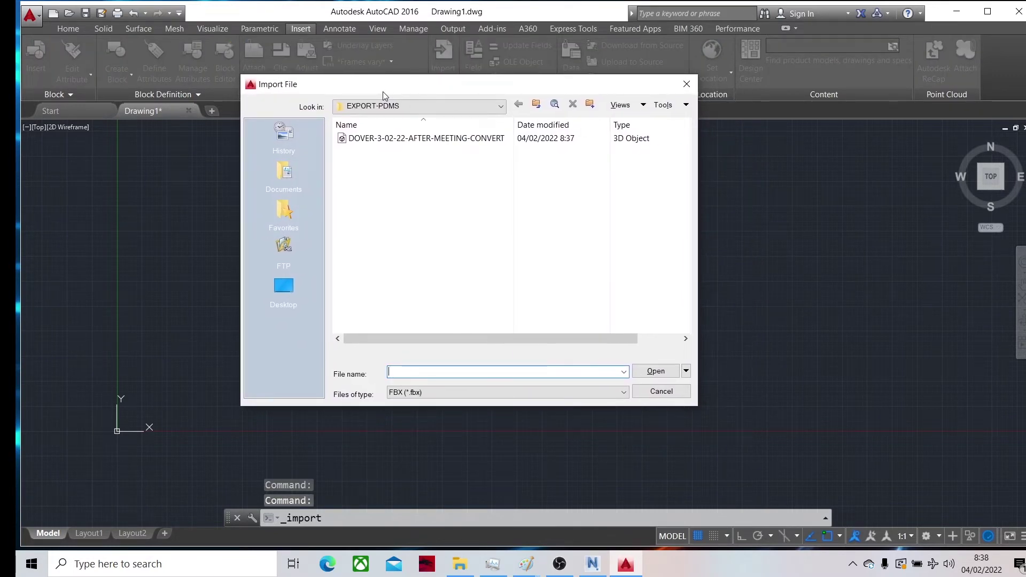
left_click(663, 393)
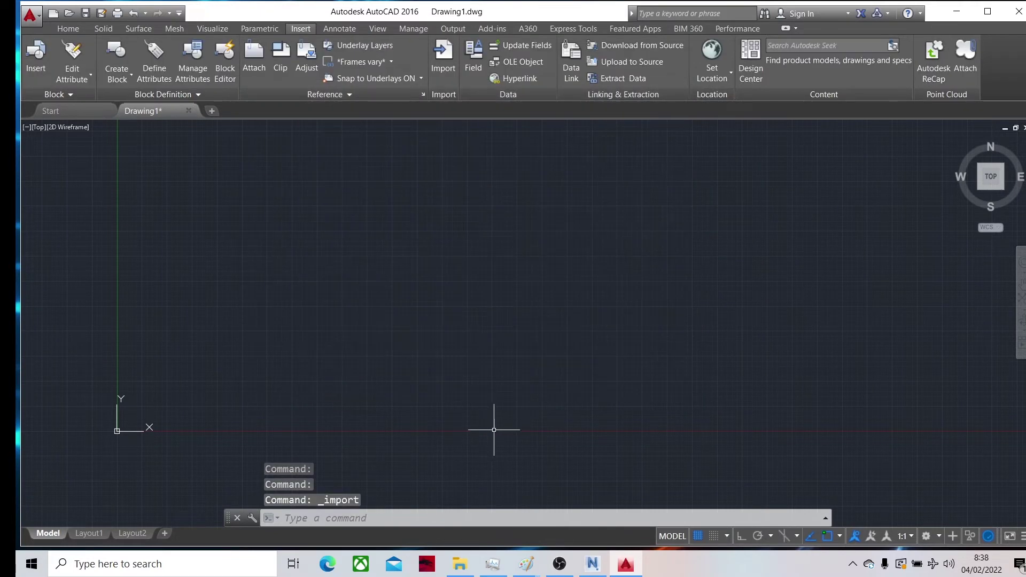
Configure the drawing units with a length precision of 0 and millimetres as the insertion scale.
type("UNITE")
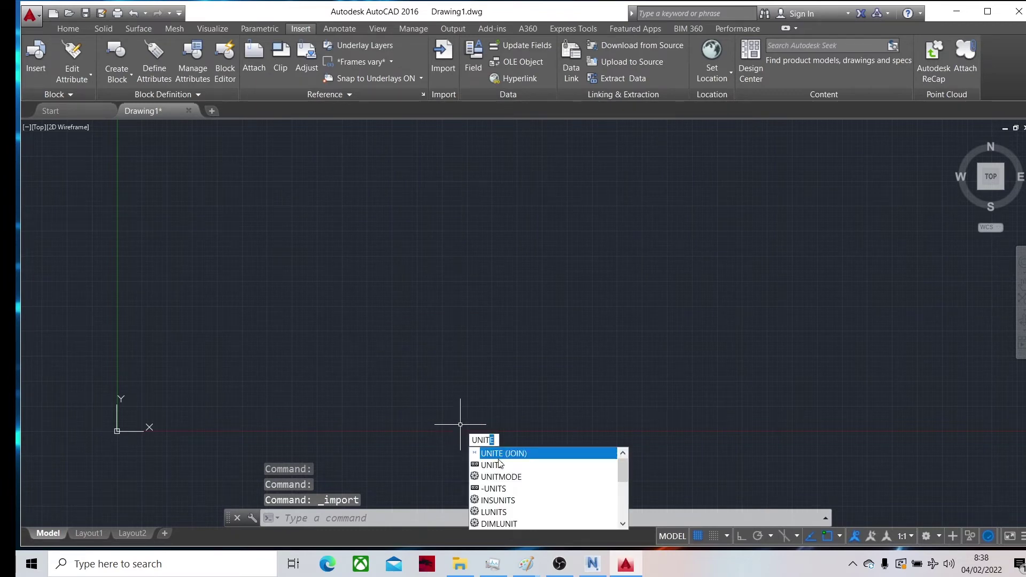
left_click(494, 465)
left_click(511, 279)
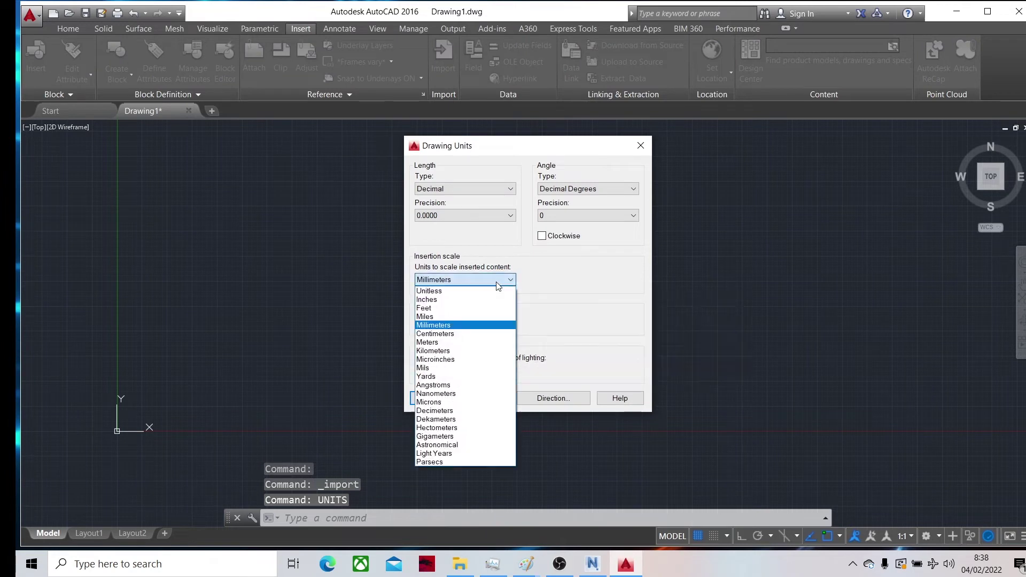
left_click(474, 321)
left_click(475, 216)
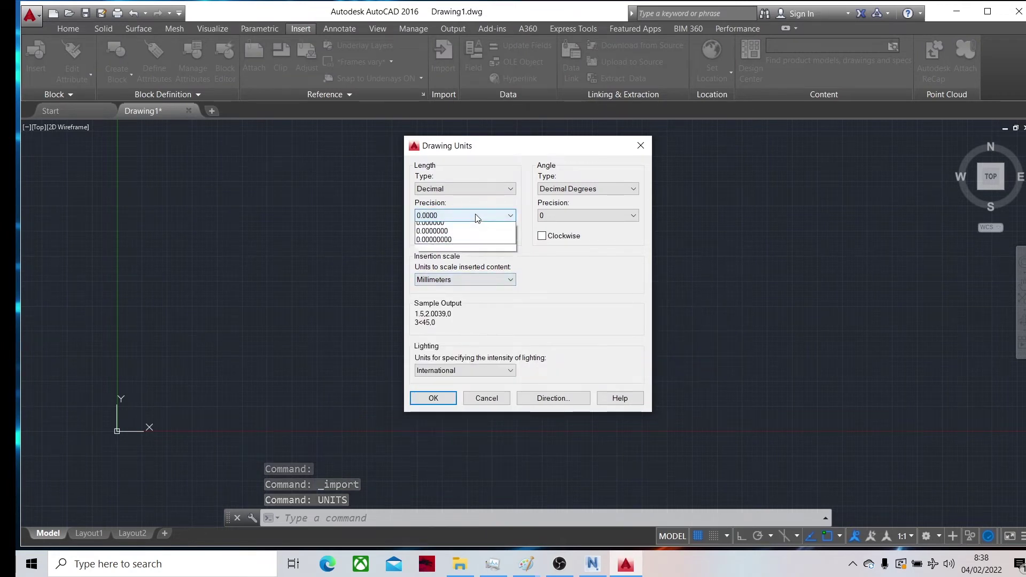
left_click(476, 225)
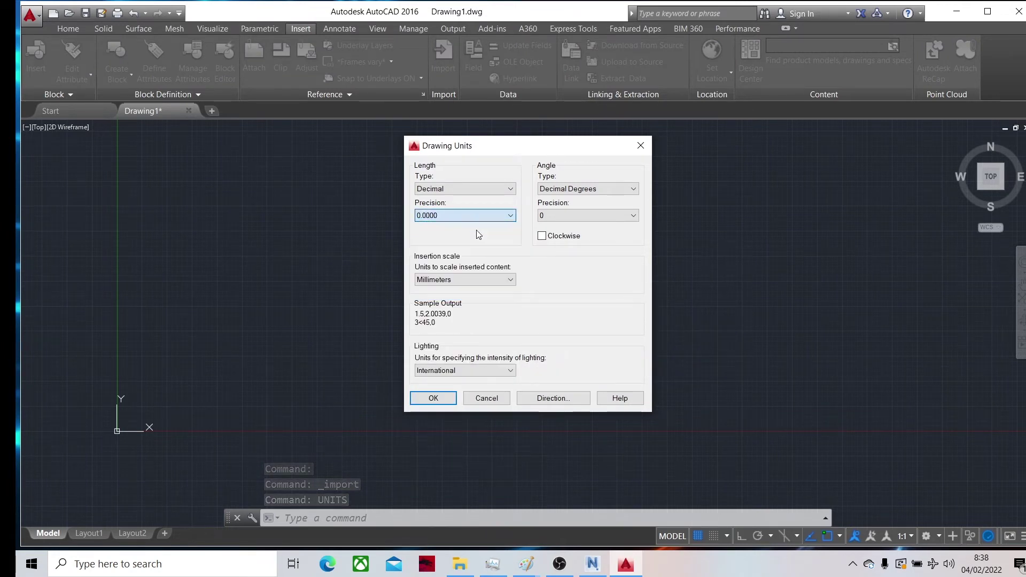
left_click(434, 398)
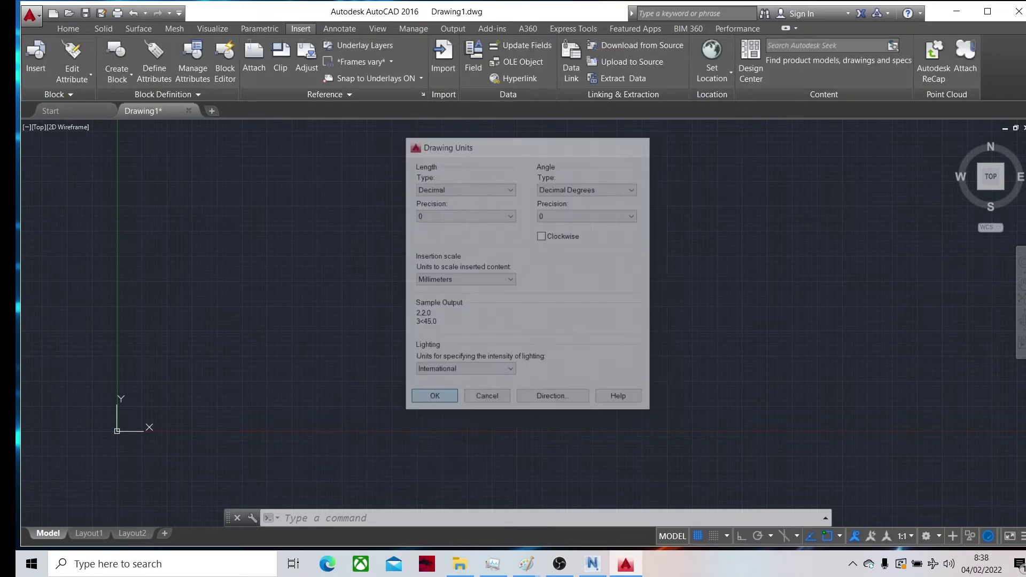
Choose the FBX file DOVER-3-02-22-AFTER-MEETING-CONVERT from the EXPORT-PDMS folder for import.
left_click(451, 73)
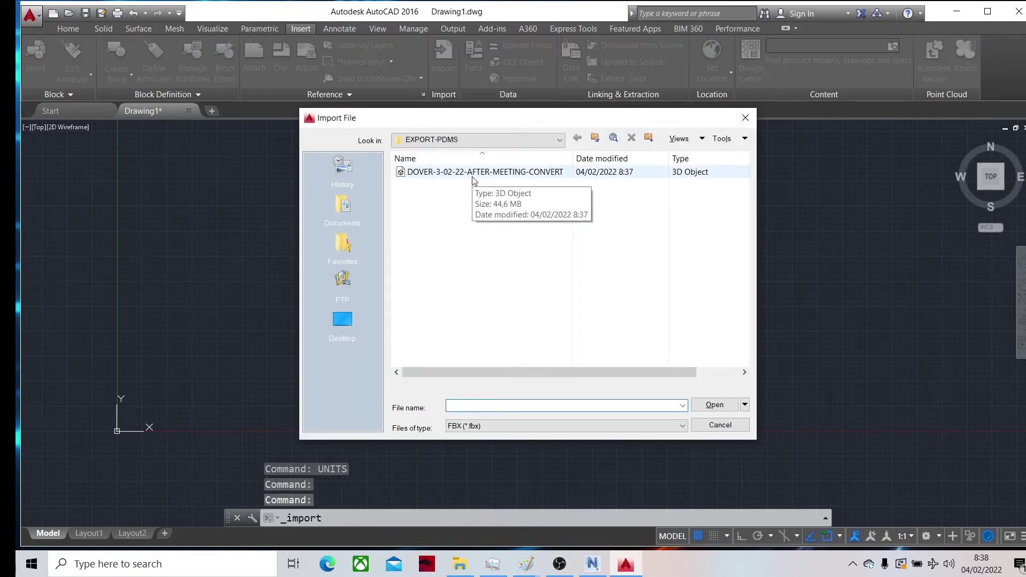
left_click(460, 134)
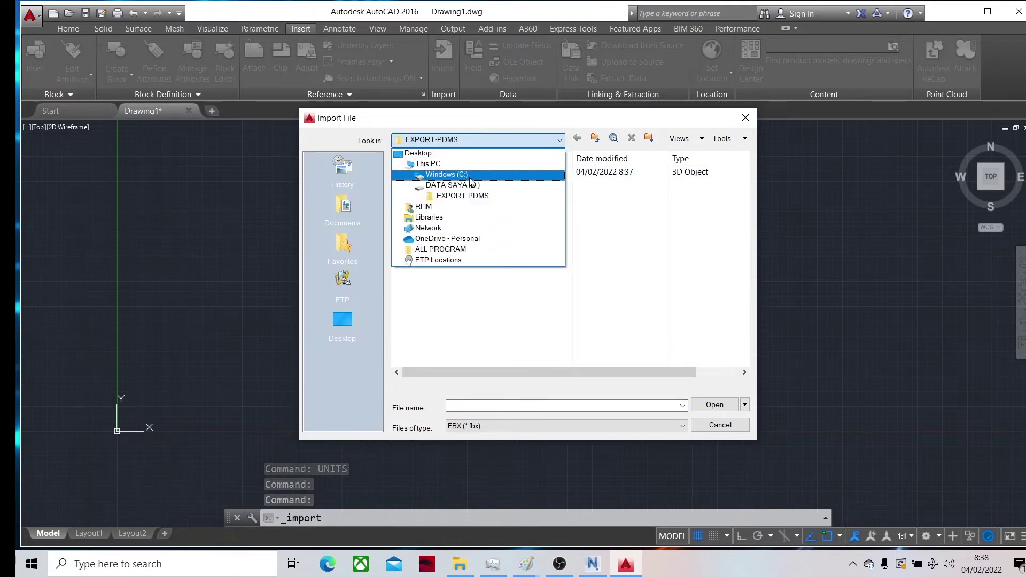
left_click(473, 124)
left_click_drag(473, 124, 209, 75)
left_click(195, 125)
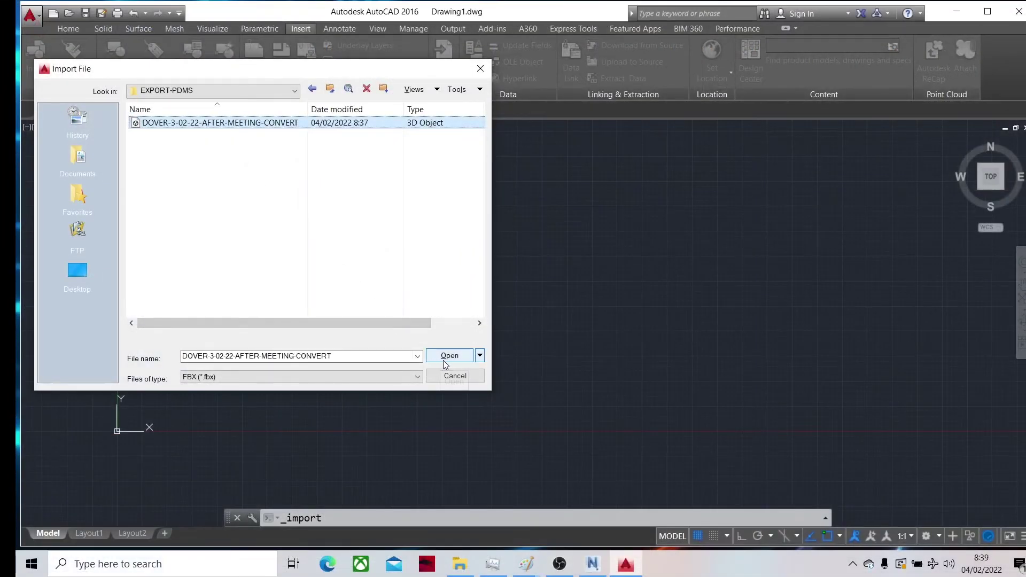
left_click_drag(323, 71, 582, 151)
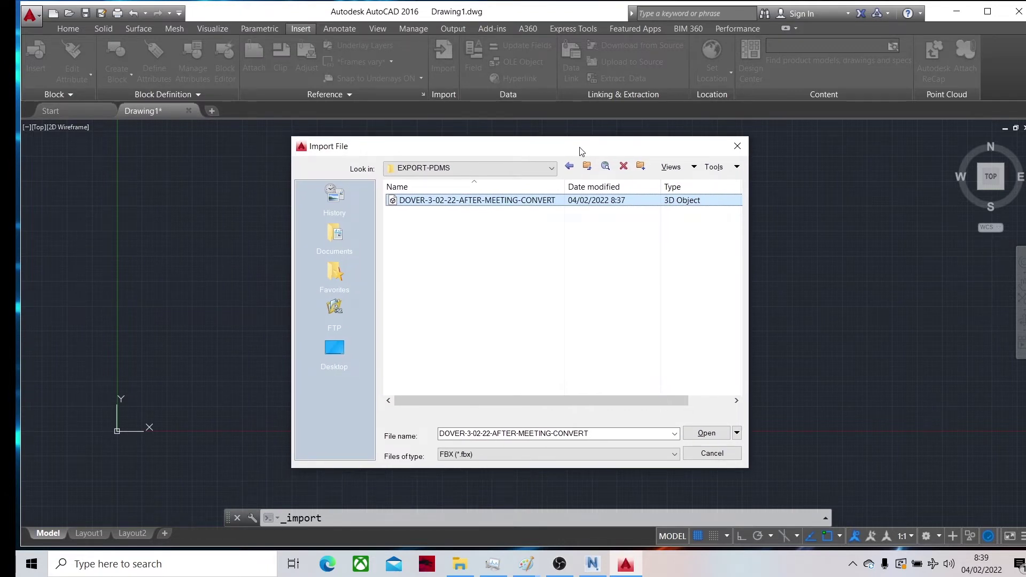
left_click(707, 433)
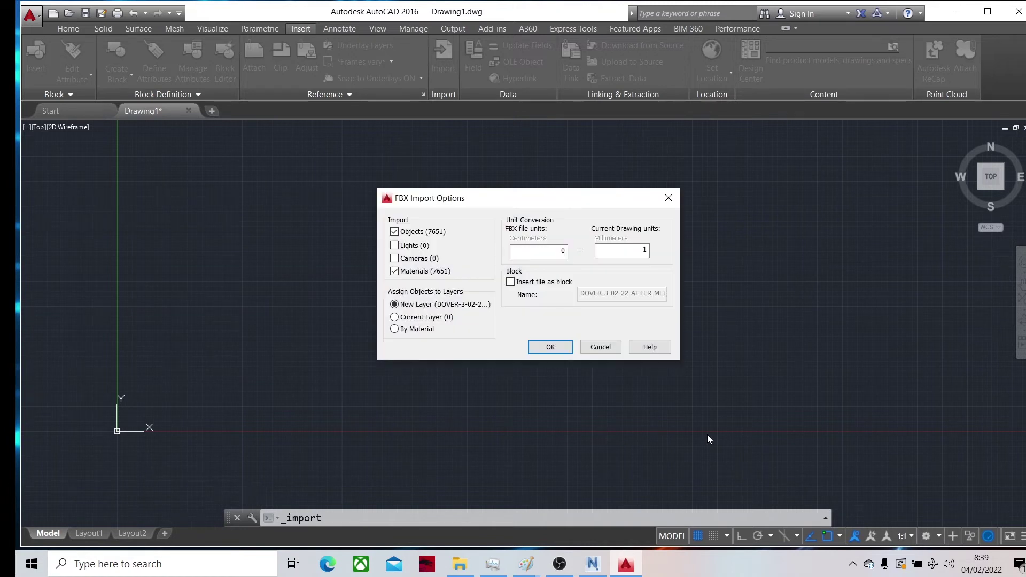
Set the FBX unit conversion to 0.1 centimetres per 1 millimetre of the drawing and run the import.
left_click_drag(498, 196, 292, 185)
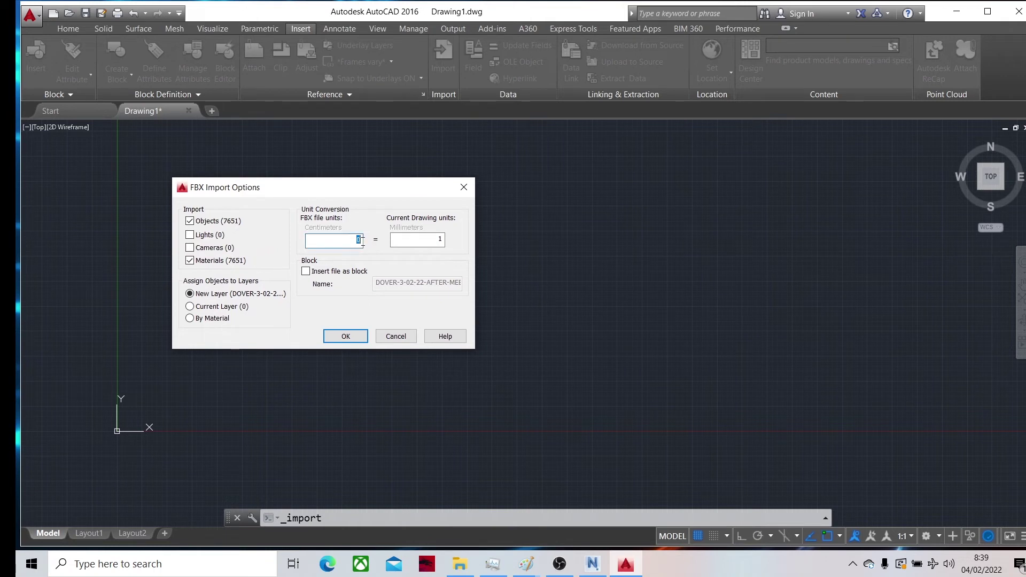
left_click(423, 243)
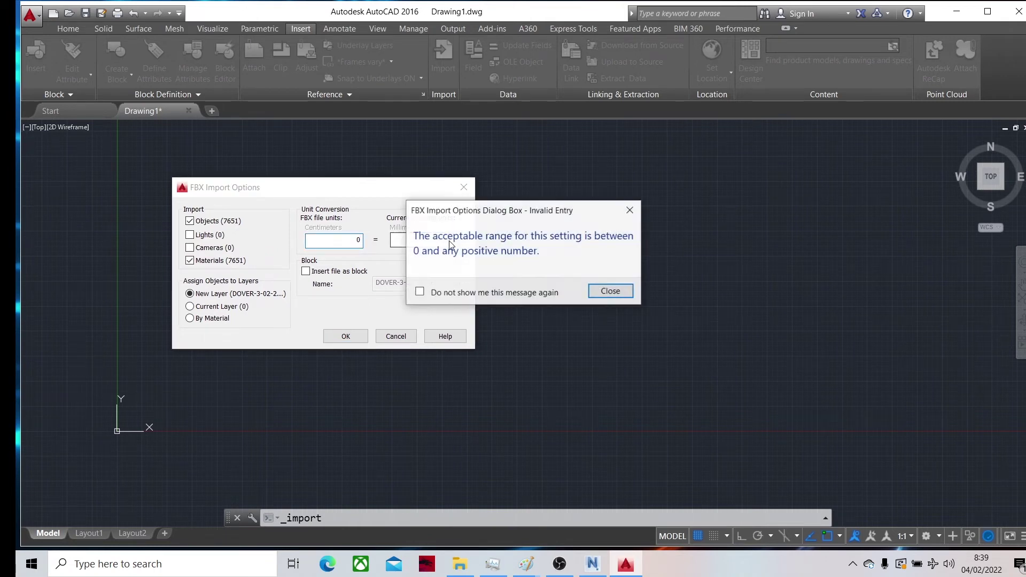
left_click(610, 291)
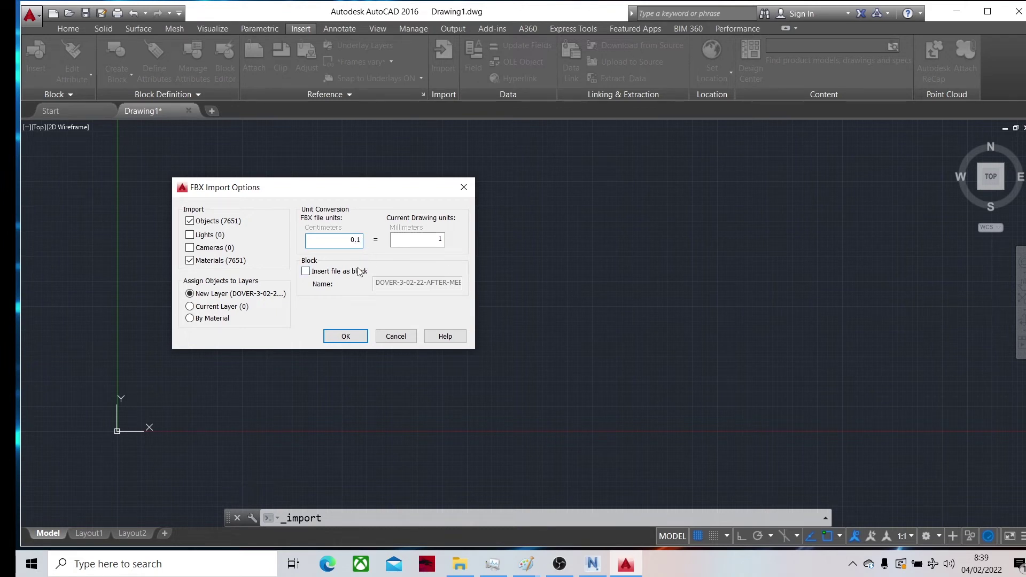
key("Return")
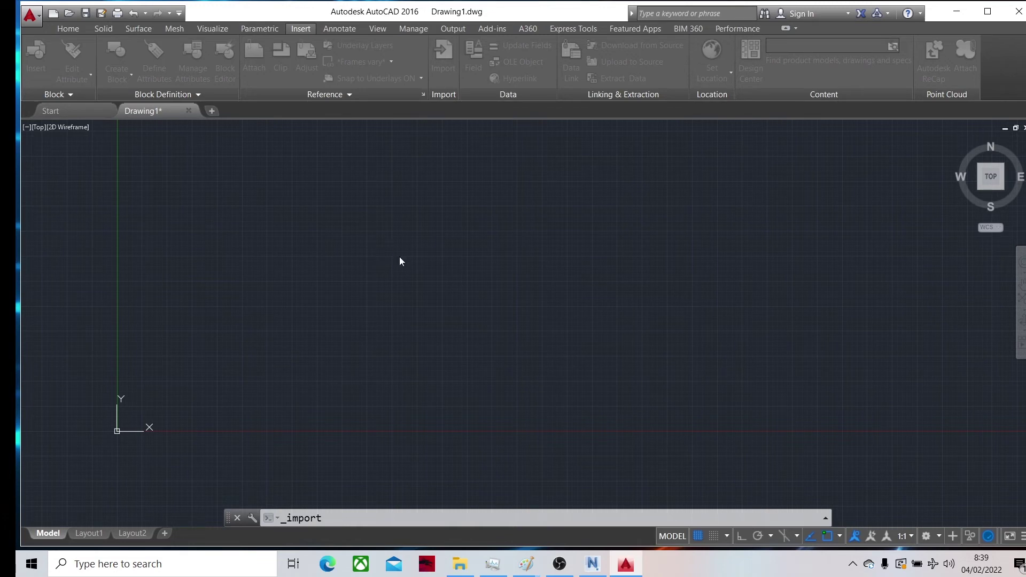
View the imported plant model in SW Isometric.
middle_click_drag(187, 398, 394, 336)
scroll(393, 336, "up", 3)
scroll(394, 336, "up", 2)
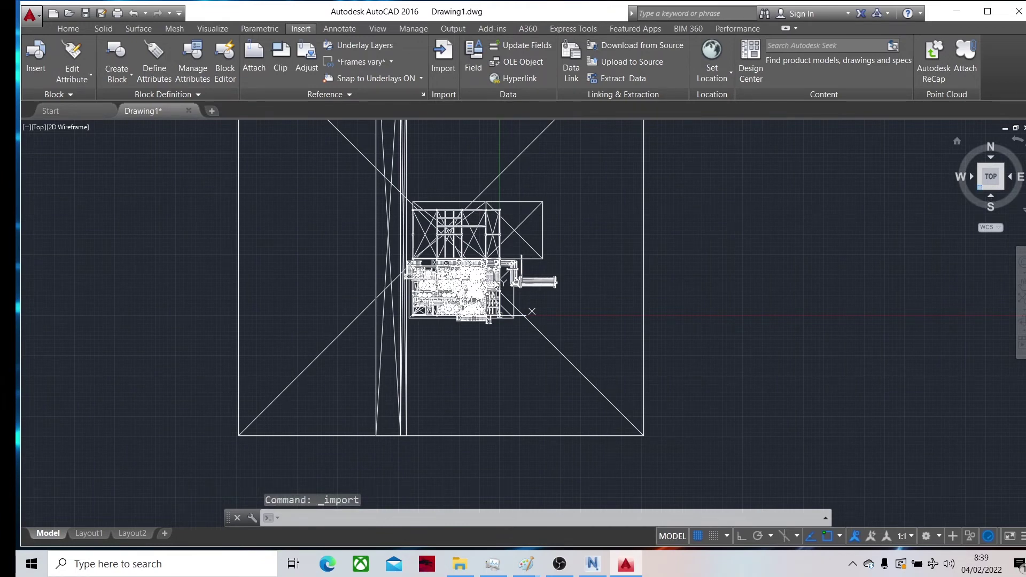
left_click(980, 186)
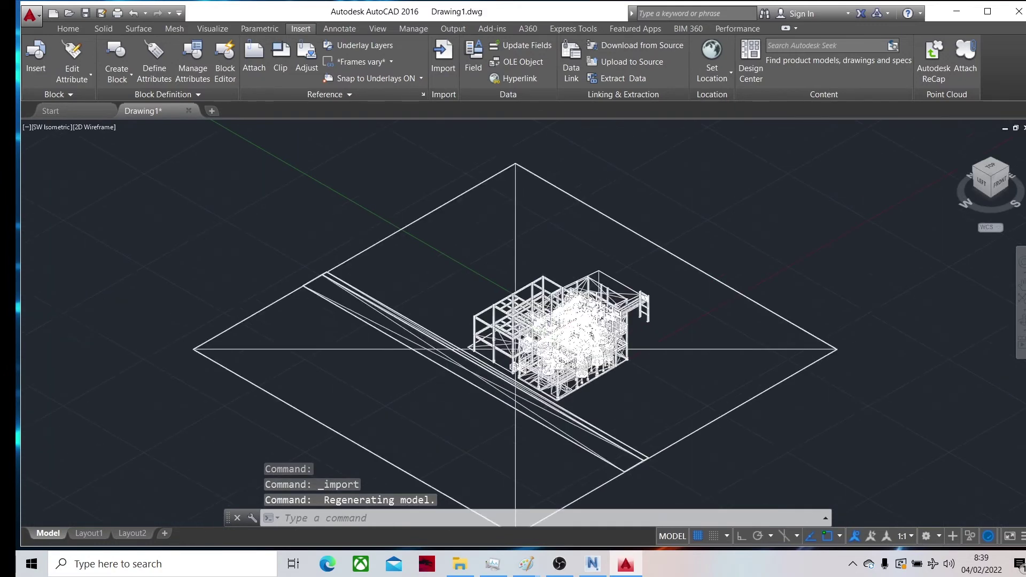
scroll(568, 266, "up", 4)
scroll(567, 265, "down", 2)
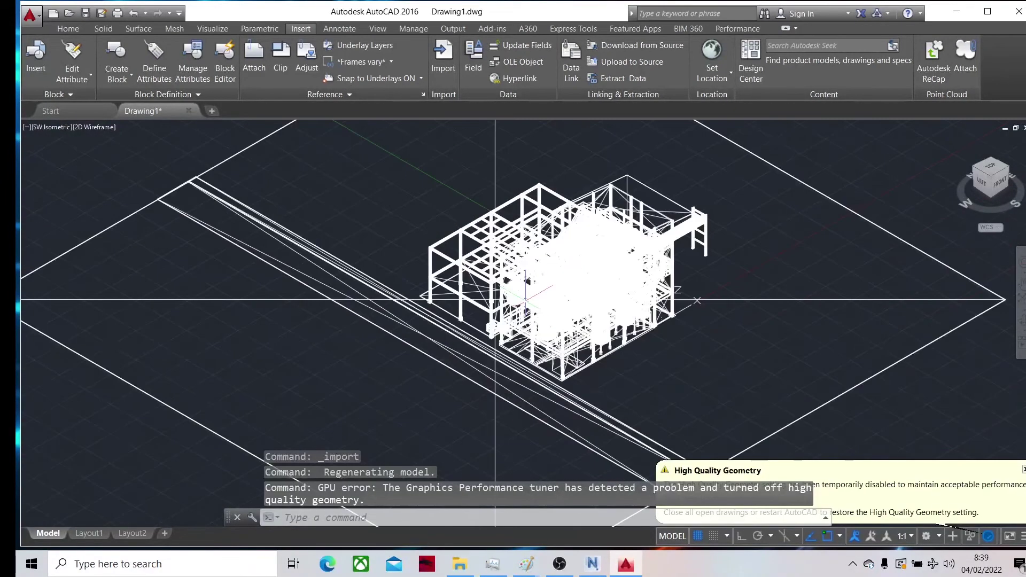
middle_click_drag(556, 319, 546, 304)
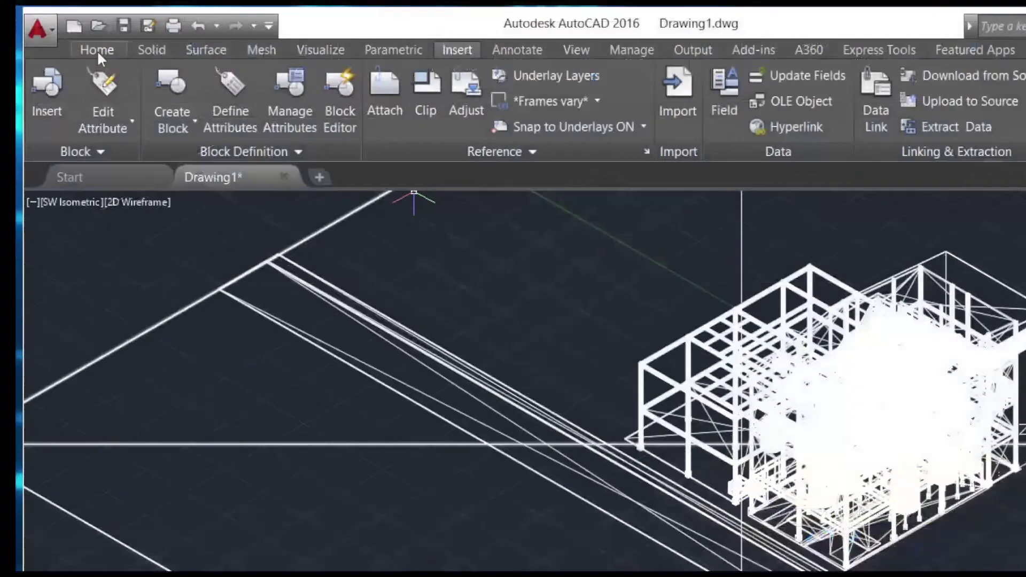
Change the visual style of the model view to Conceptual.
left_click(69, 30)
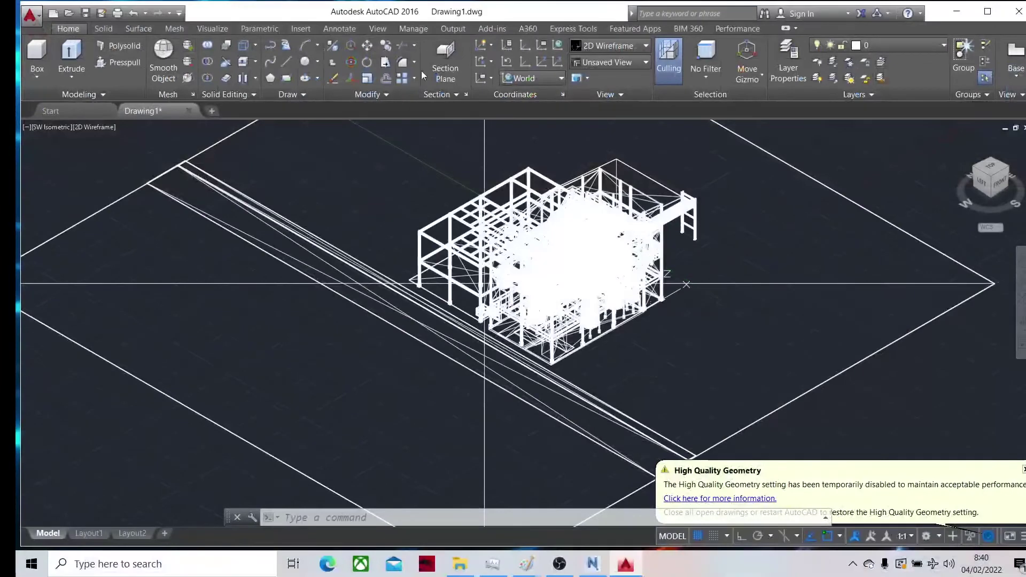
left_click(607, 47)
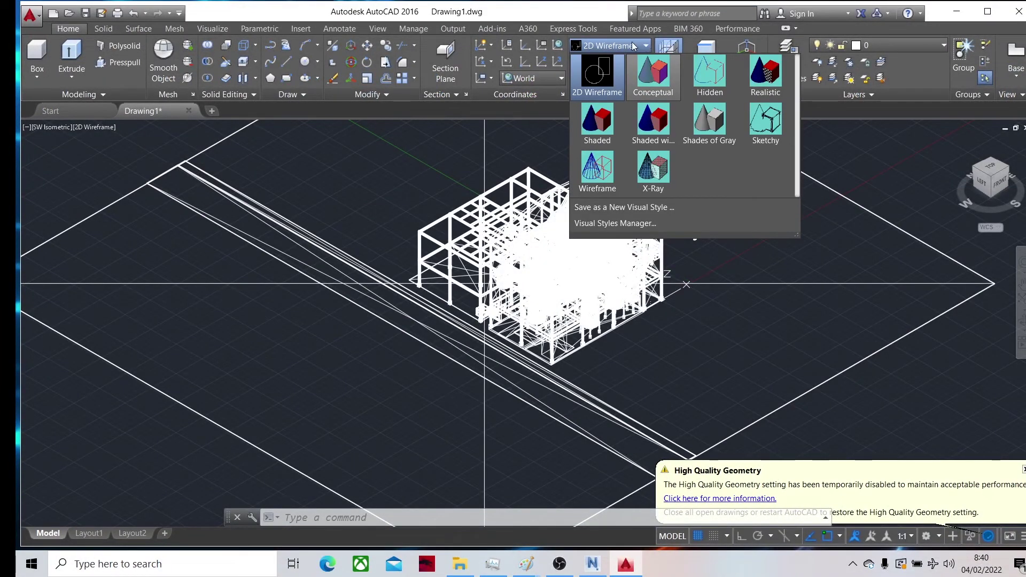
left_click(633, 46)
left_click(621, 48)
left_click(648, 88)
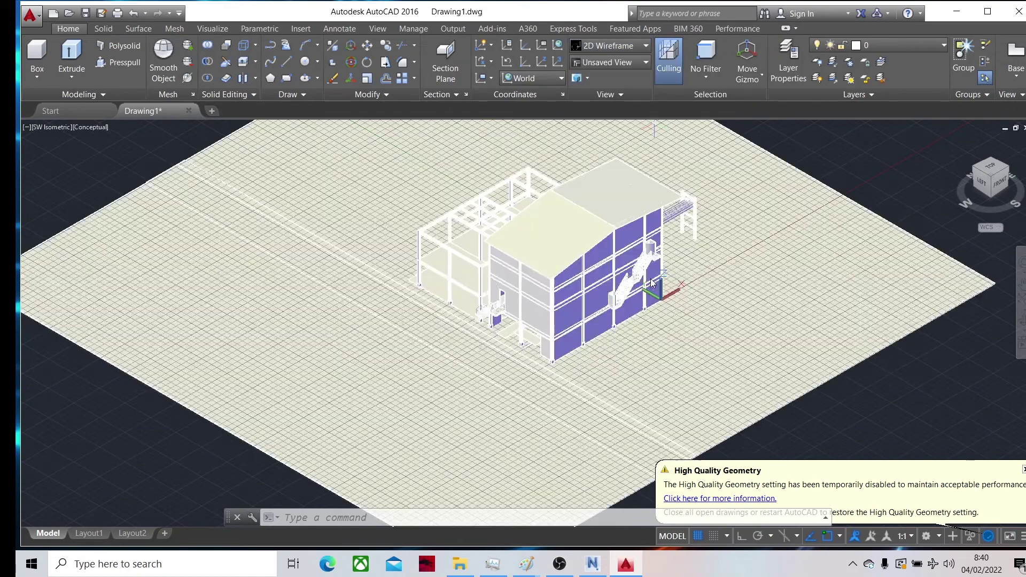
Examine the building's lower floor up close, including the vessels, valves and piping inside.
scroll(513, 310, "up", 4)
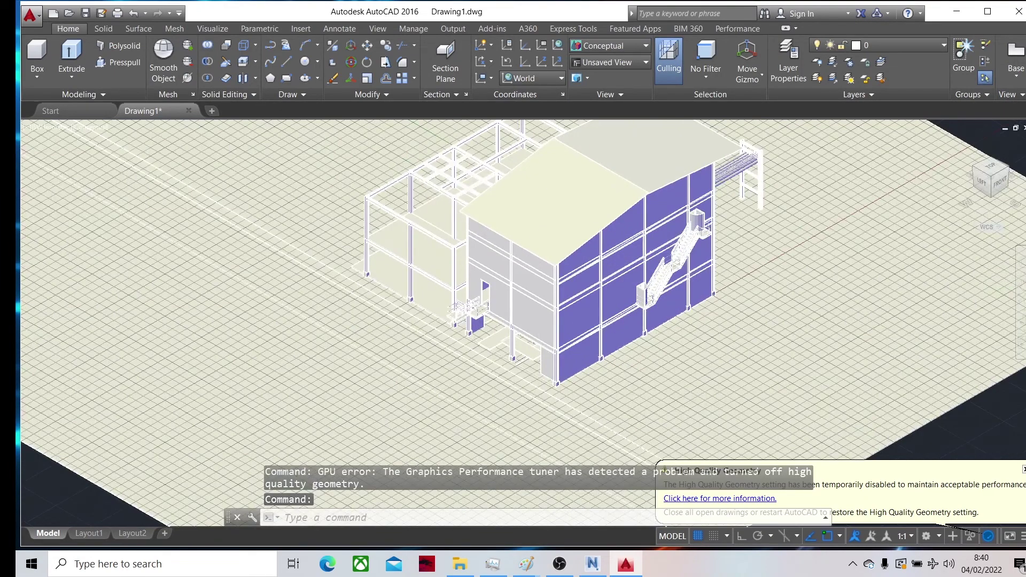
middle_click_drag(507, 304, 550, 269)
scroll(550, 269, "up", 1)
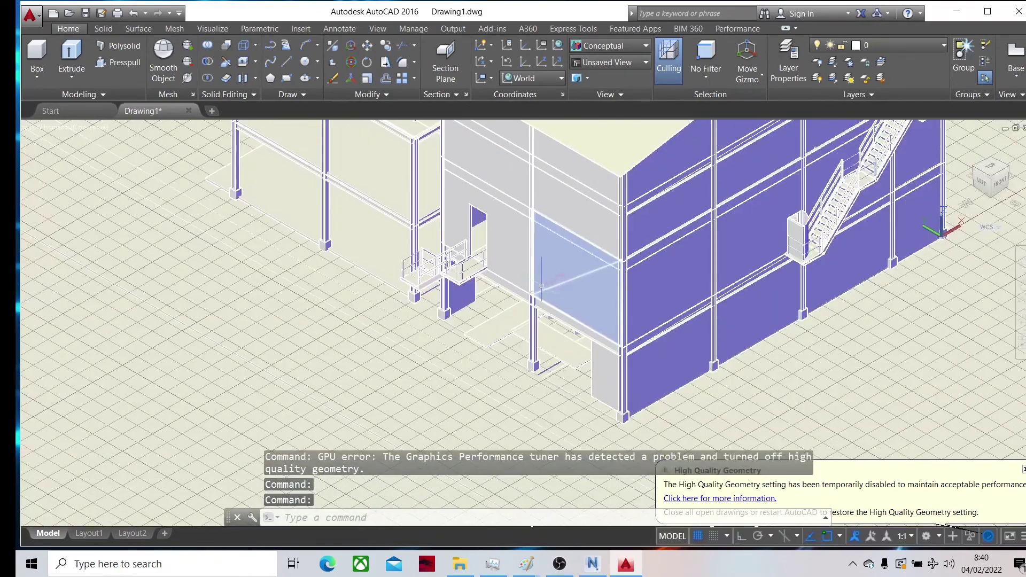
scroll(519, 303, "up", 4)
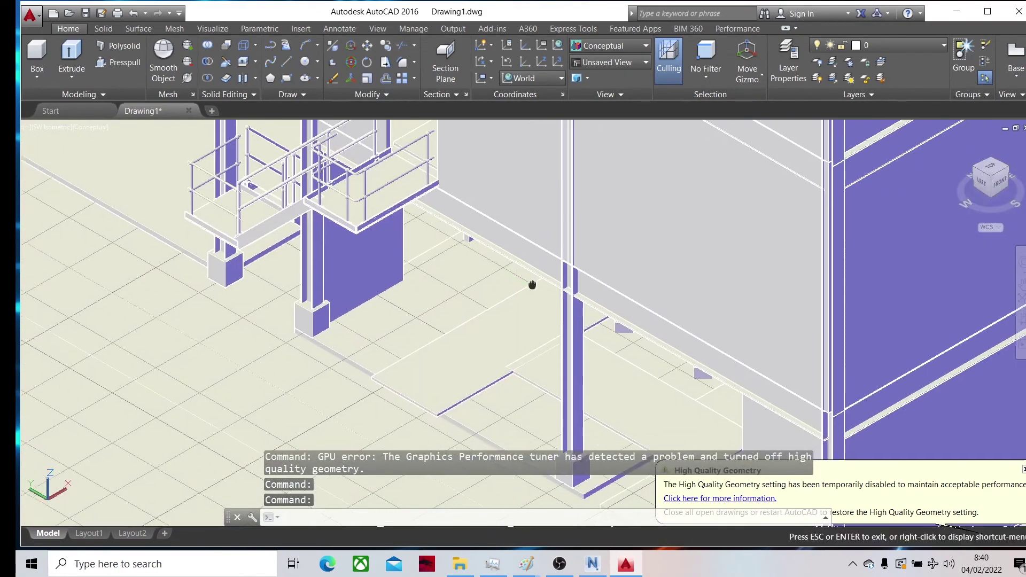
middle_click_drag(529, 291, 546, 266)
middle_click_drag(995, 194, 693, 332, "shift")
scroll(693, 331, "up", 5)
middle_click_drag(642, 210, 591, 484)
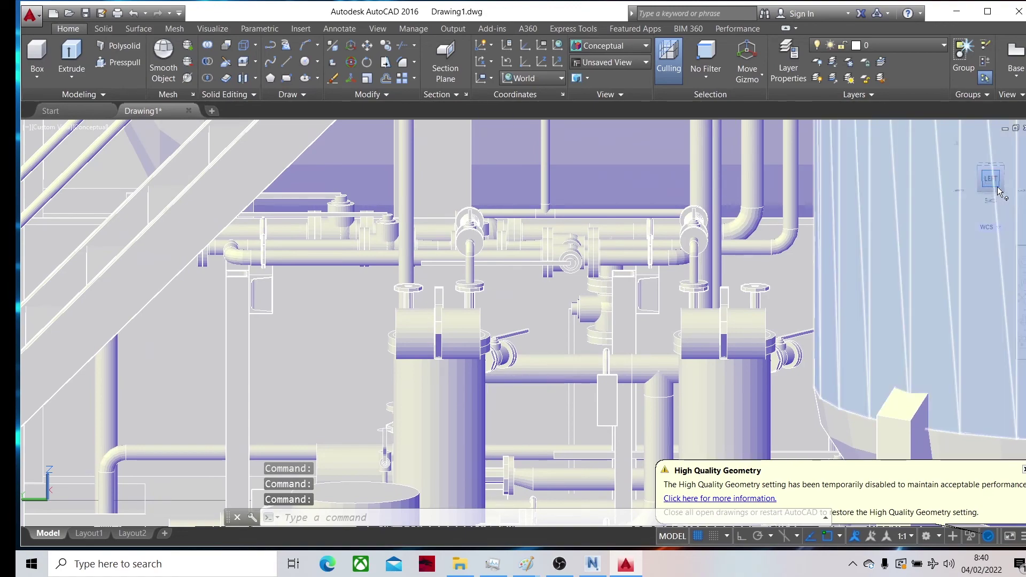
Examine the building's exterior, its side stairs and the adjoining steel frame from several angles.
middle_click_drag(983, 179, 989, 182, "shift")
scroll(643, 257, "down", 5)
scroll(642, 256, "down", 5)
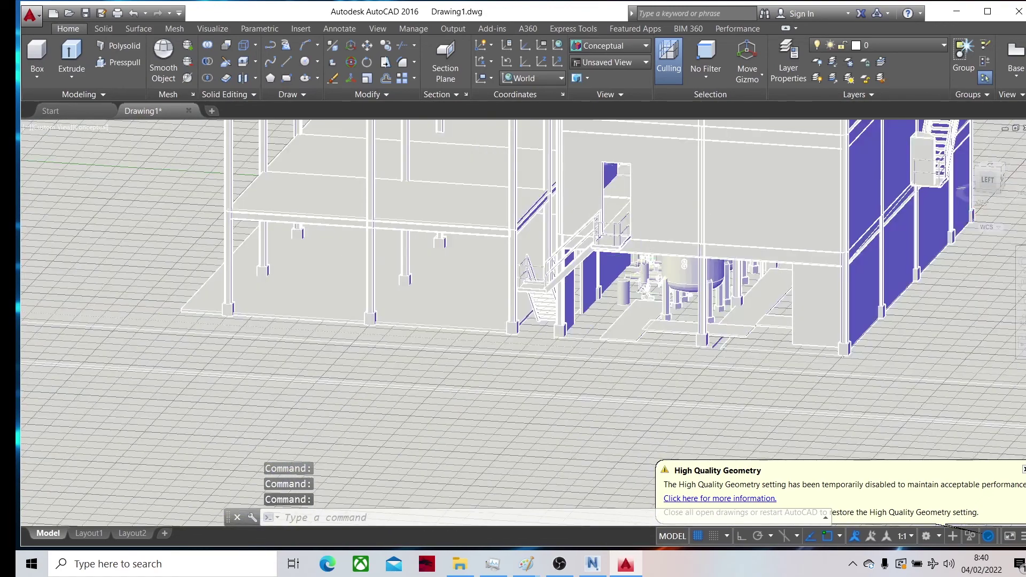
scroll(570, 310, "up", 4)
scroll(570, 310, "up", 3)
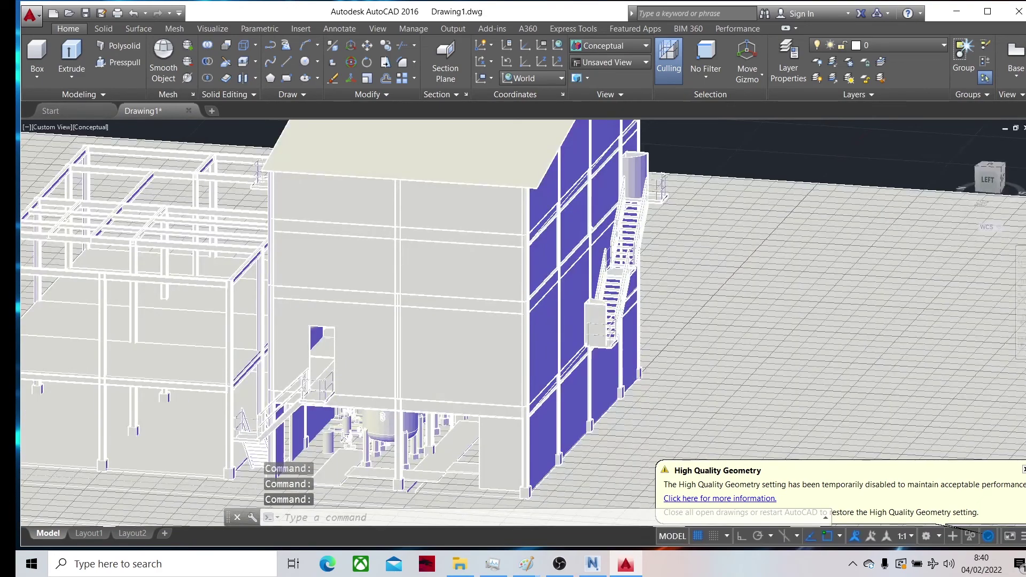
scroll(437, 379, "up", 2)
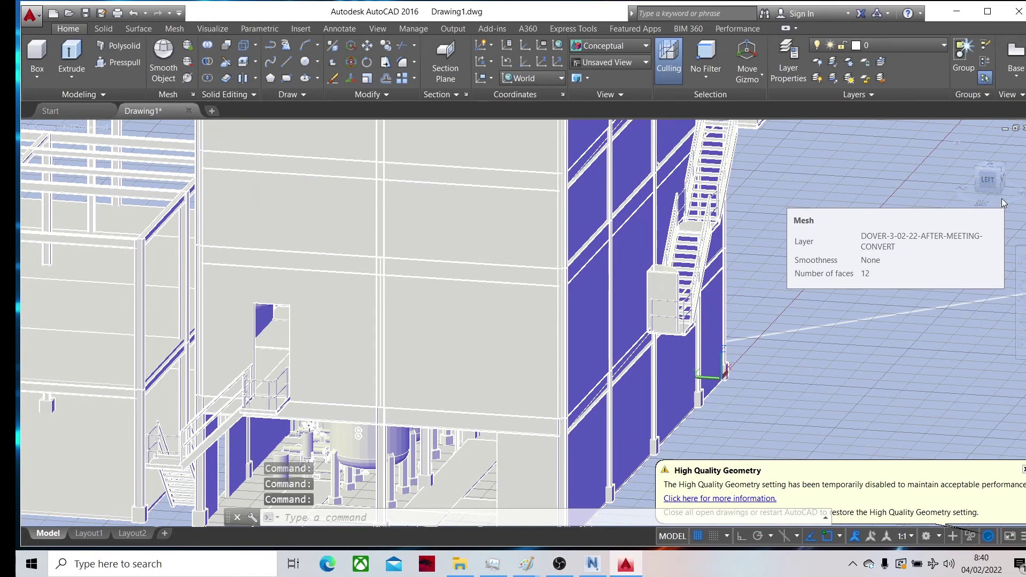
middle_click_drag(992, 206, 946, 219, "shift")
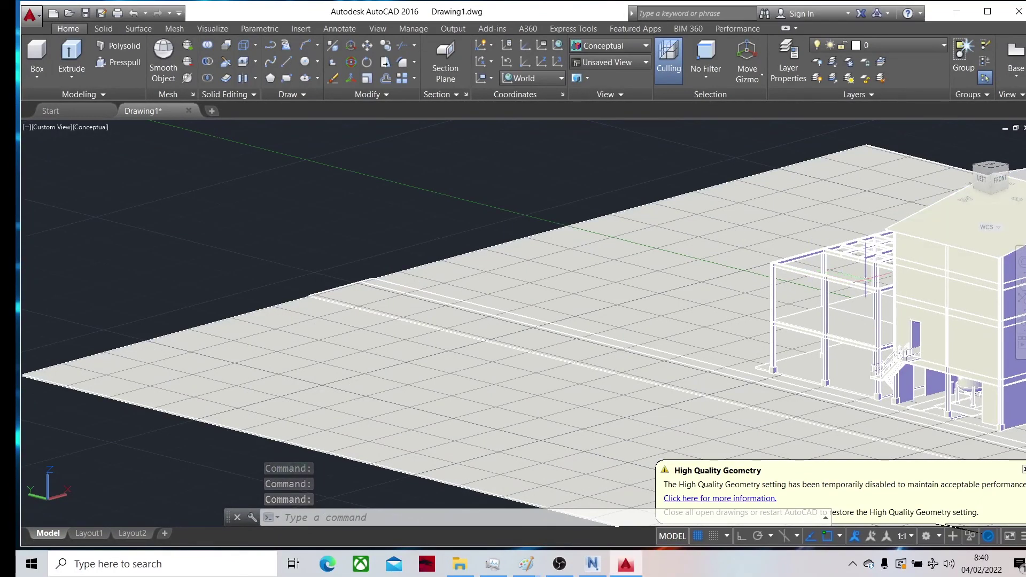
middle_click_drag(801, 321, 517, 344)
scroll(517, 344, "up", 3)
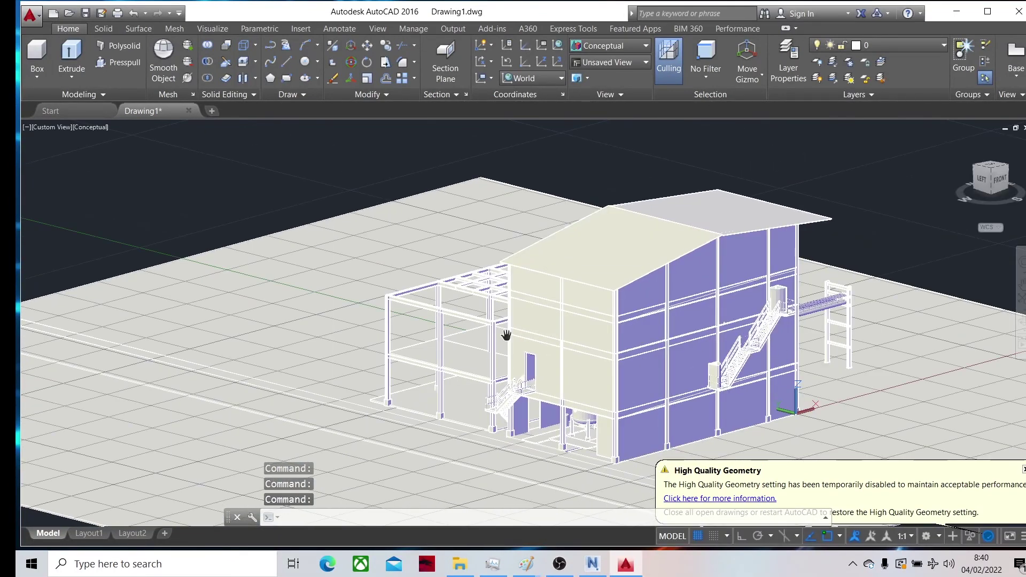
Inspect the object type and layer of the imported parts on the building's stair side.
mouse_move(732, 294)
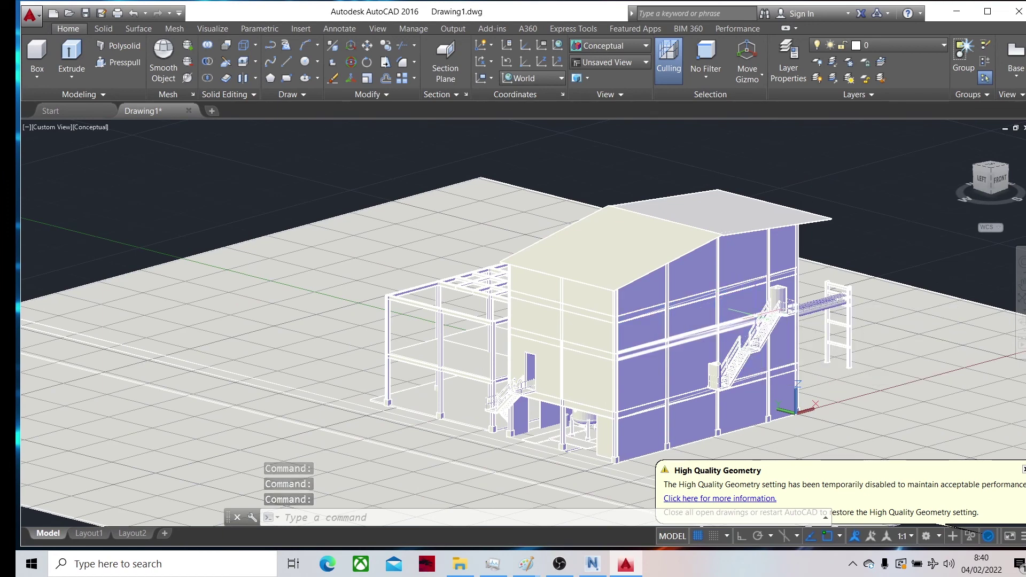
type("p")
key("Return")
left_click_drag(677, 354, 657, 348)
key("Escape")
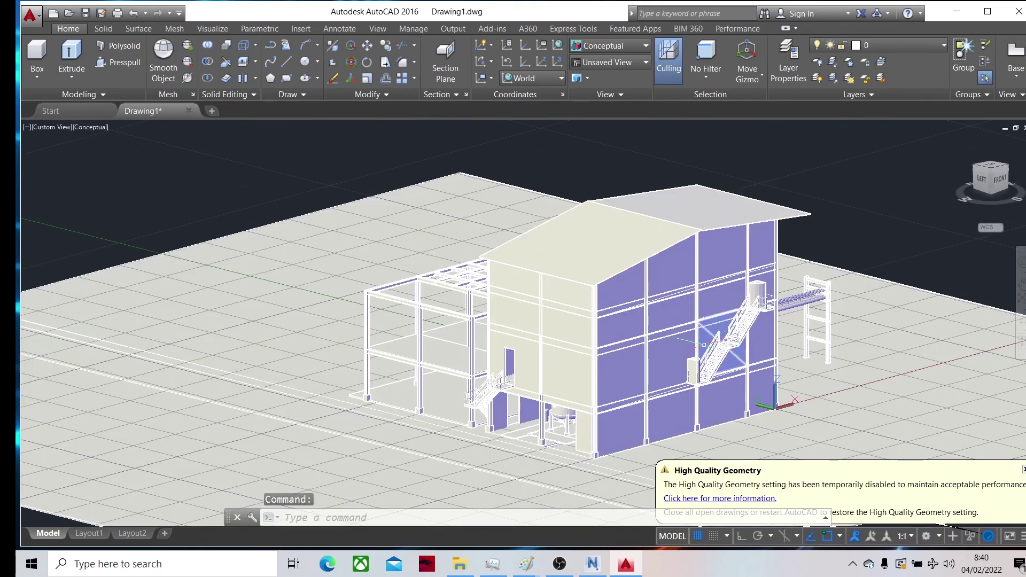
mouse_move(705, 345)
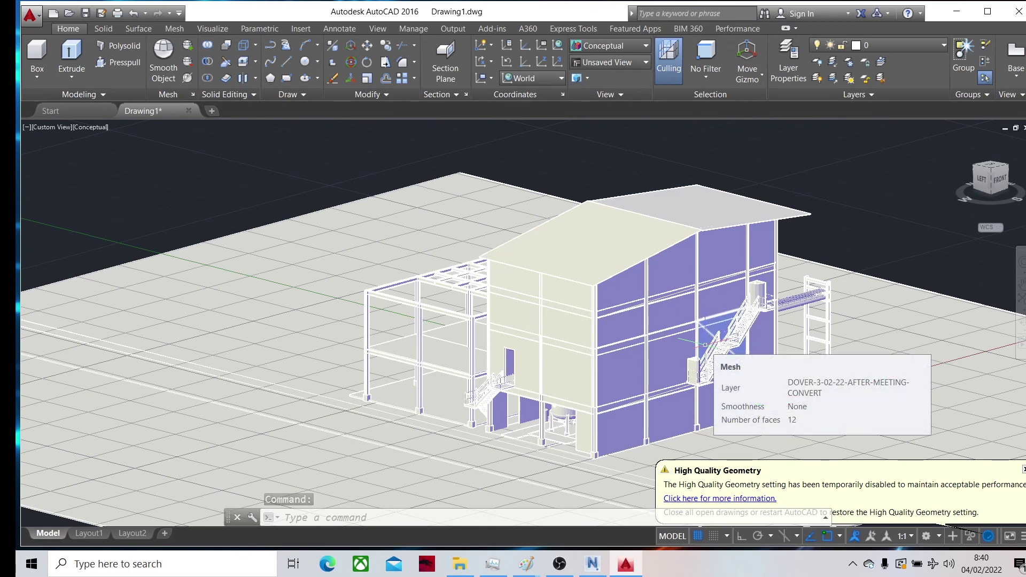
mouse_move(775, 404)
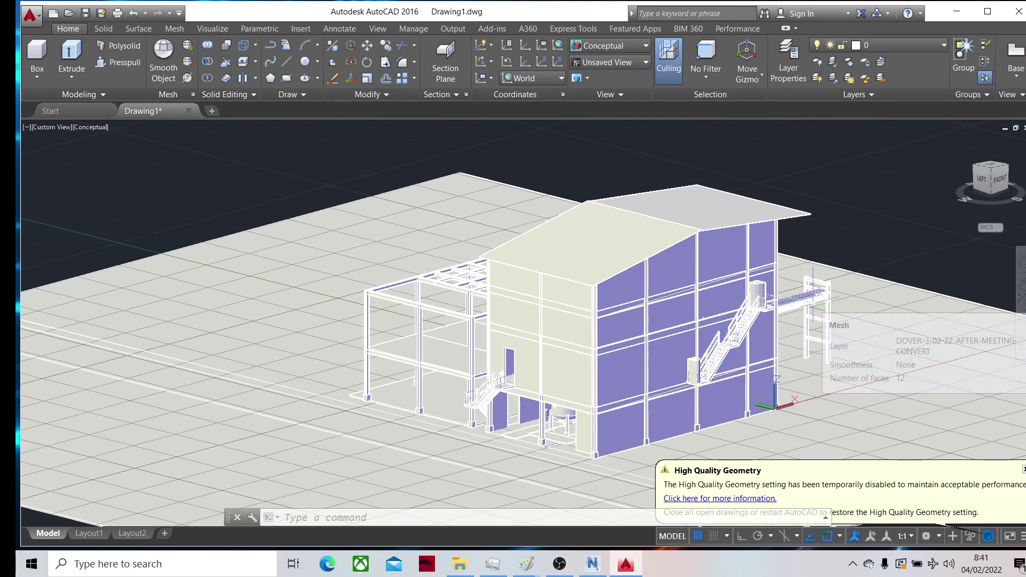